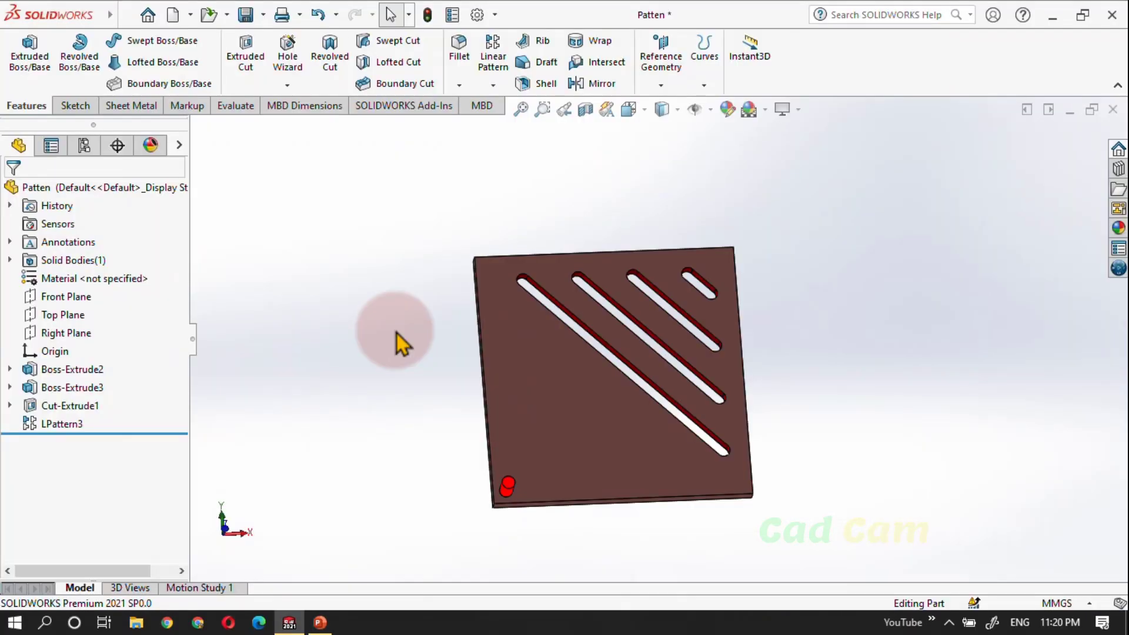
- Orbit and zoom the plate to inspect the small corner pin
{"action": "middle_click_drag", "start_coordinate": [612, 460], "coordinate": [602, 471]}
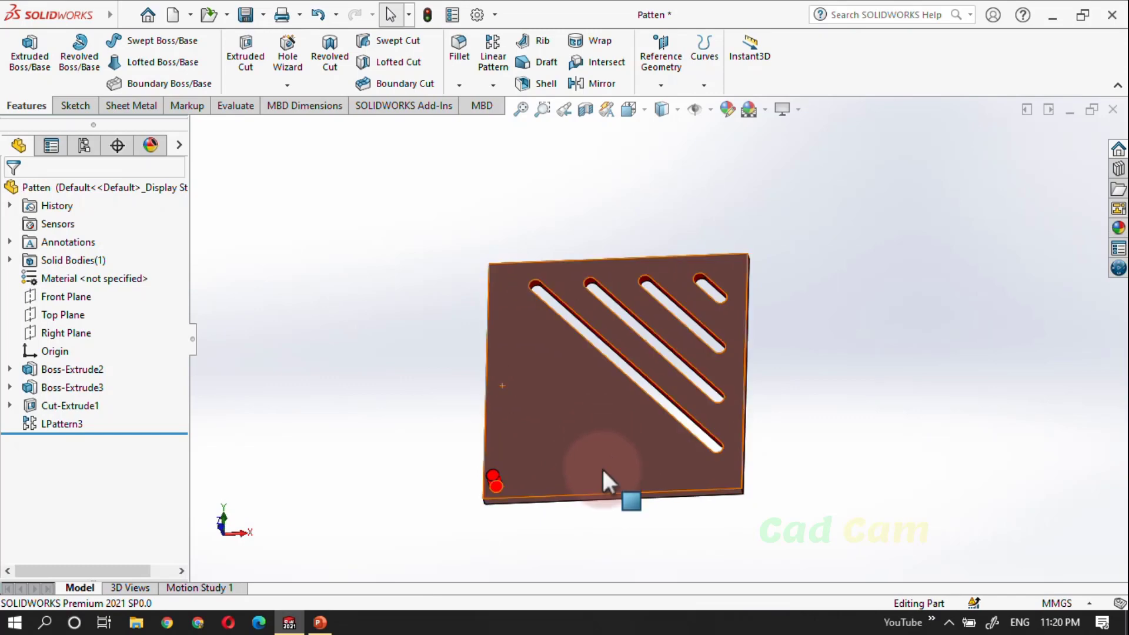
{"action": "scroll", "coordinate": [602, 504], "scroll_direction": "down", "scroll_amount": 2}
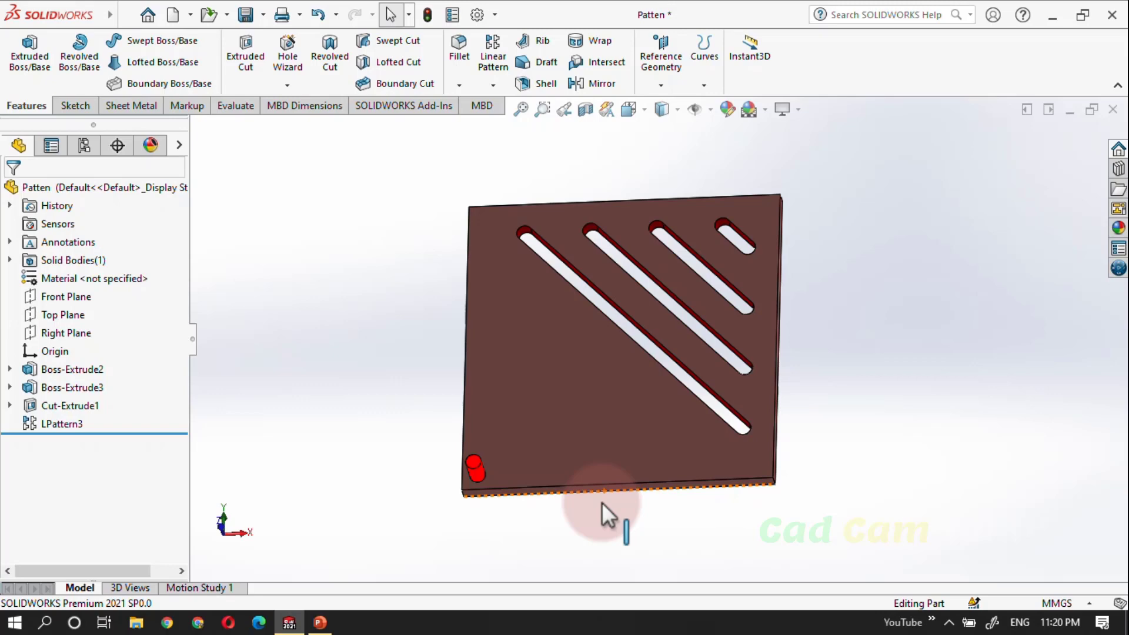
{"action": "middle_click_drag", "start_coordinate": [602, 503], "coordinate": [583, 496]}
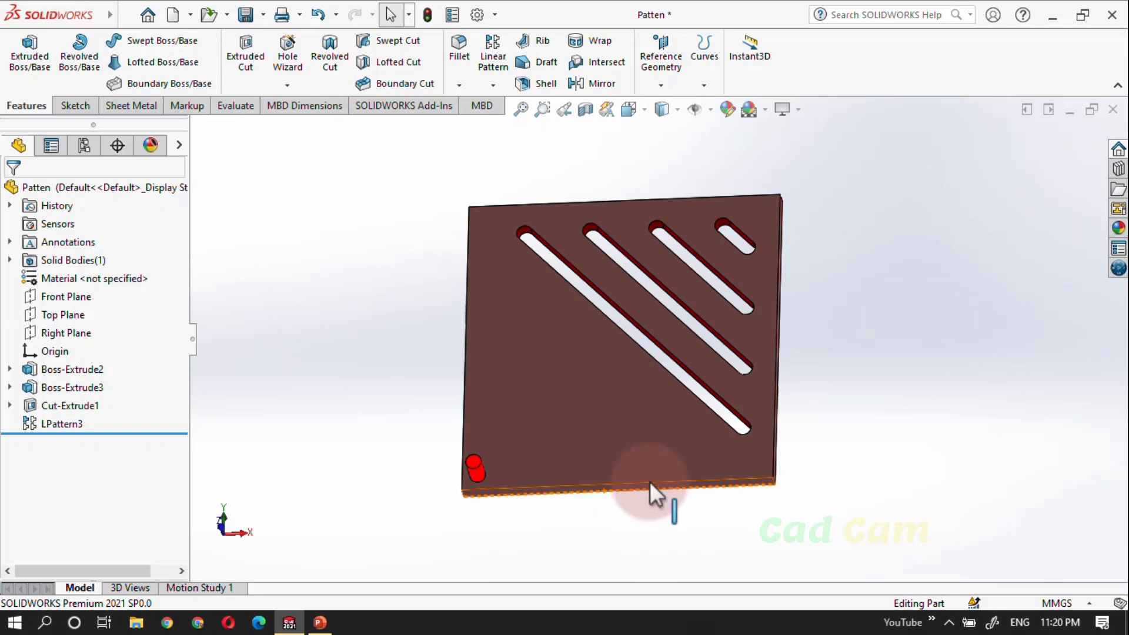
{"action": "scroll", "coordinate": [504, 441], "scroll_direction": "down", "scroll_amount": 4}
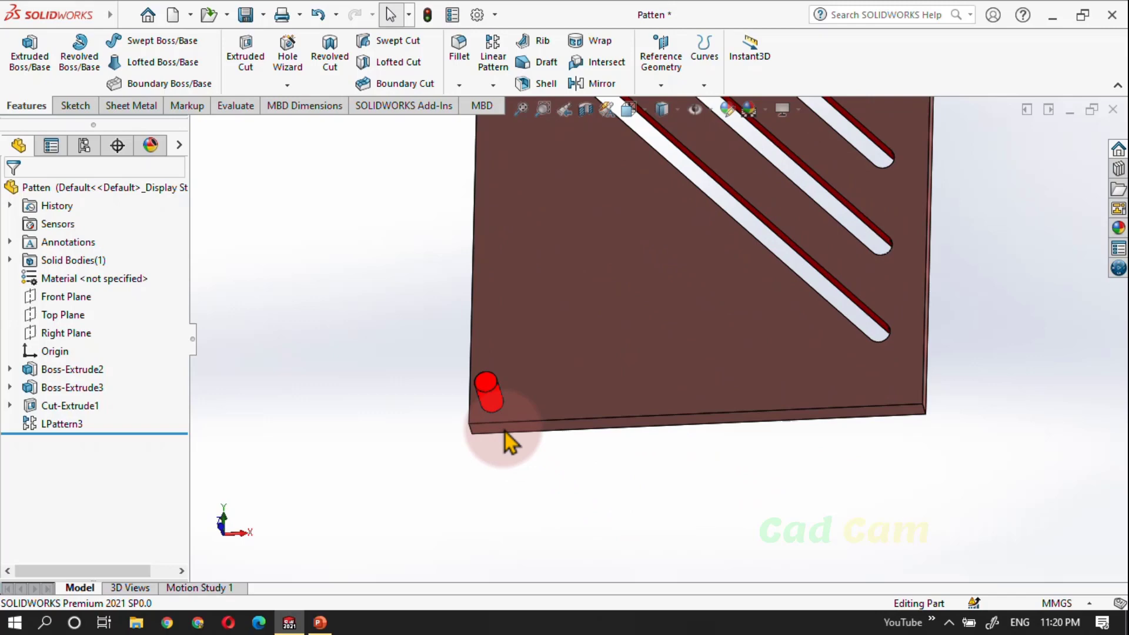
{"action": "left_click", "coordinate": [495, 394]}
{"action": "scroll", "coordinate": [461, 453], "scroll_direction": "up", "scroll_amount": 2}
{"action": "scroll", "coordinate": [419, 481], "scroll_direction": "up", "scroll_amount": 3}
{"action": "scroll", "coordinate": [524, 423], "scroll_direction": "down", "scroll_amount": 2}
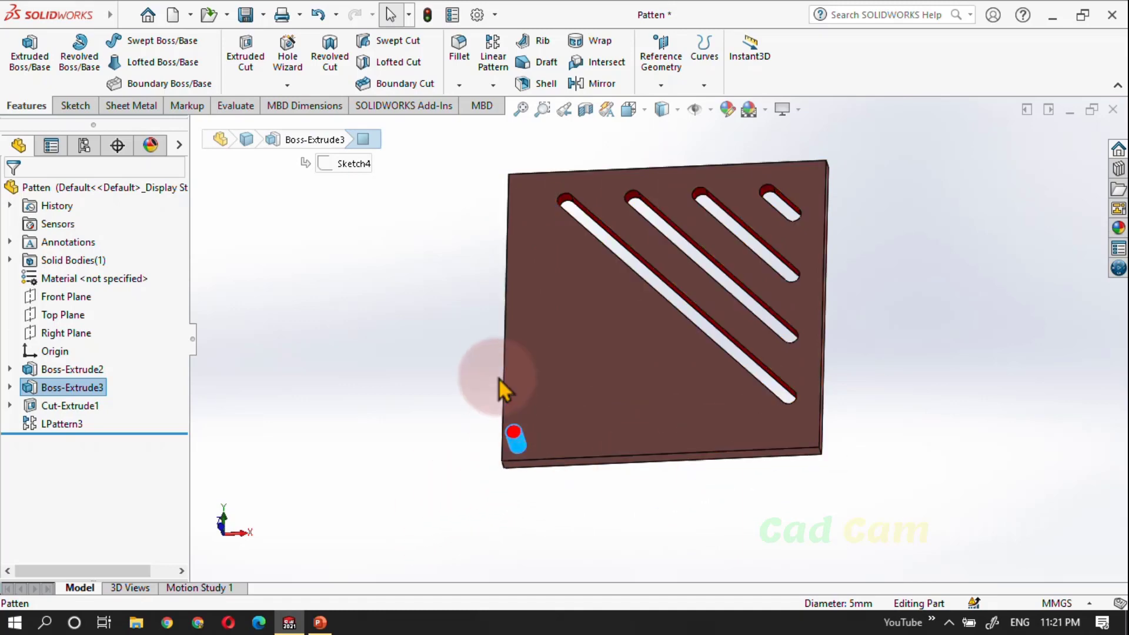
- Check the Top Plane, select the Boss-Extrude3 pin, and show the pattern command list
{"action": "left_click", "coordinate": [69, 318]}
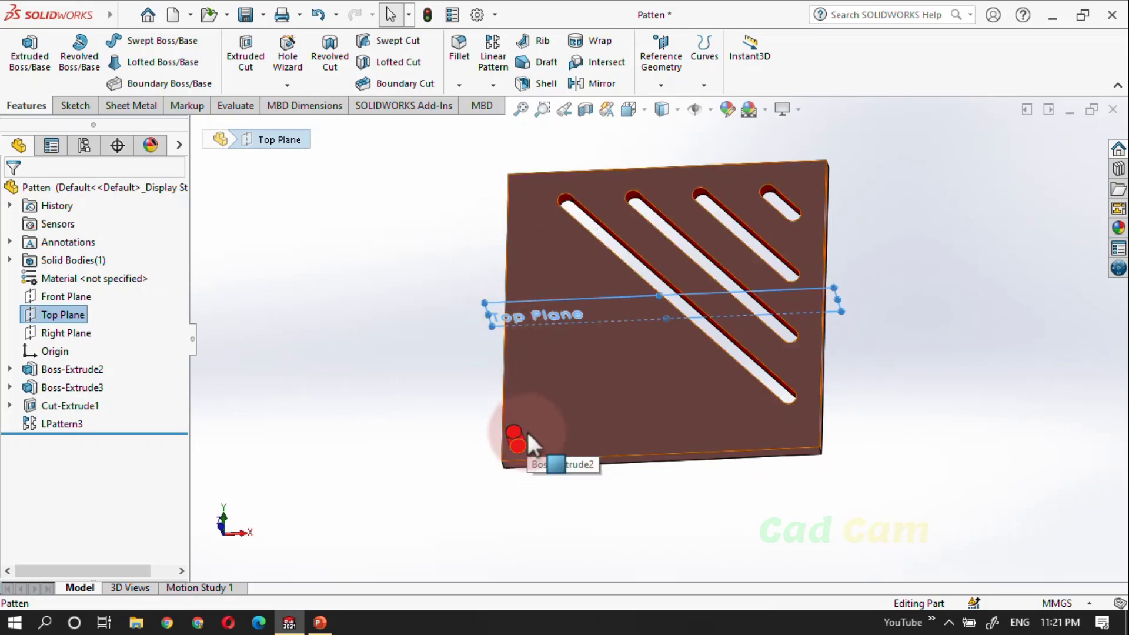
{"action": "left_click_drag", "start_coordinate": [528, 435], "coordinate": [525, 202]}
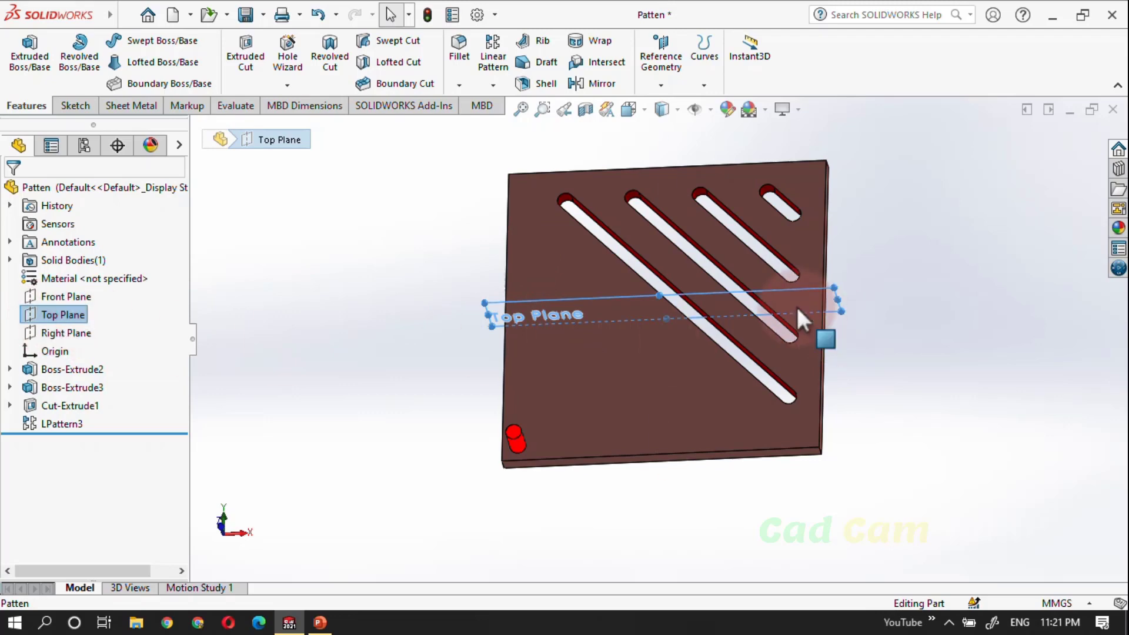
{"action": "left_click", "coordinate": [112, 390]}
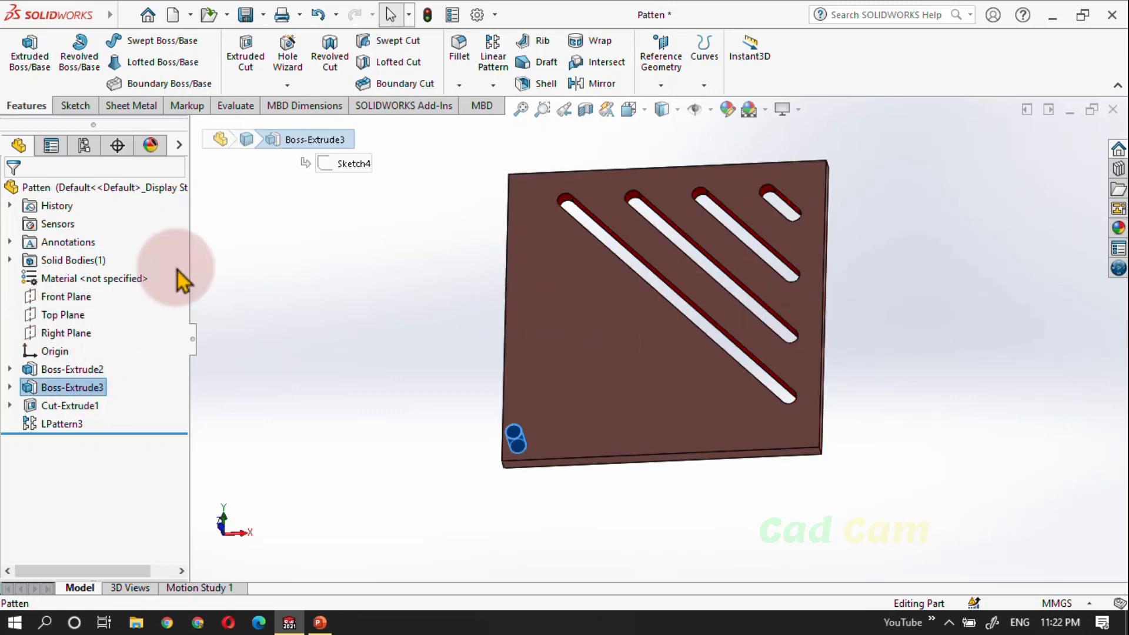
{"action": "left_click", "coordinate": [503, 87]}
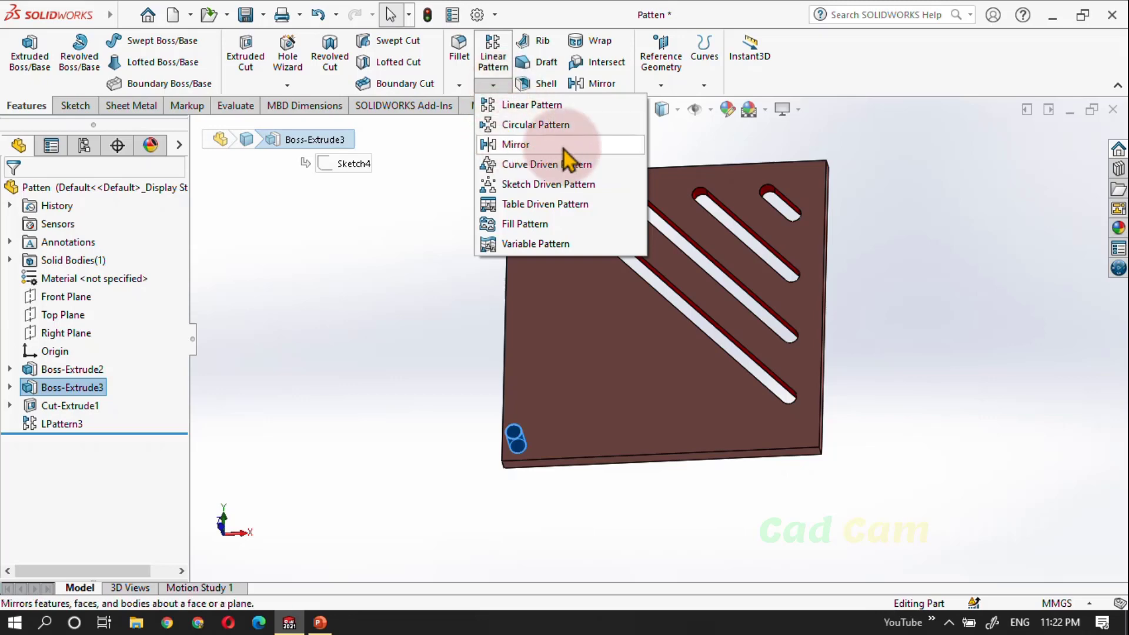
{"action": "left_click", "coordinate": [694, 141]}
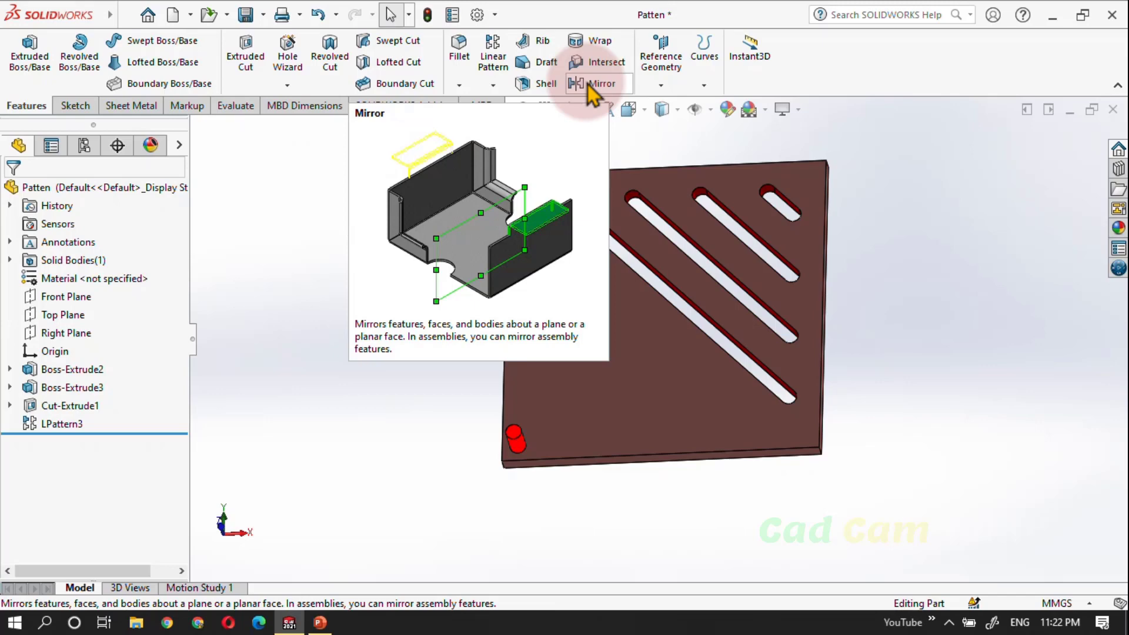
{"action": "left_click", "coordinate": [493, 85]}
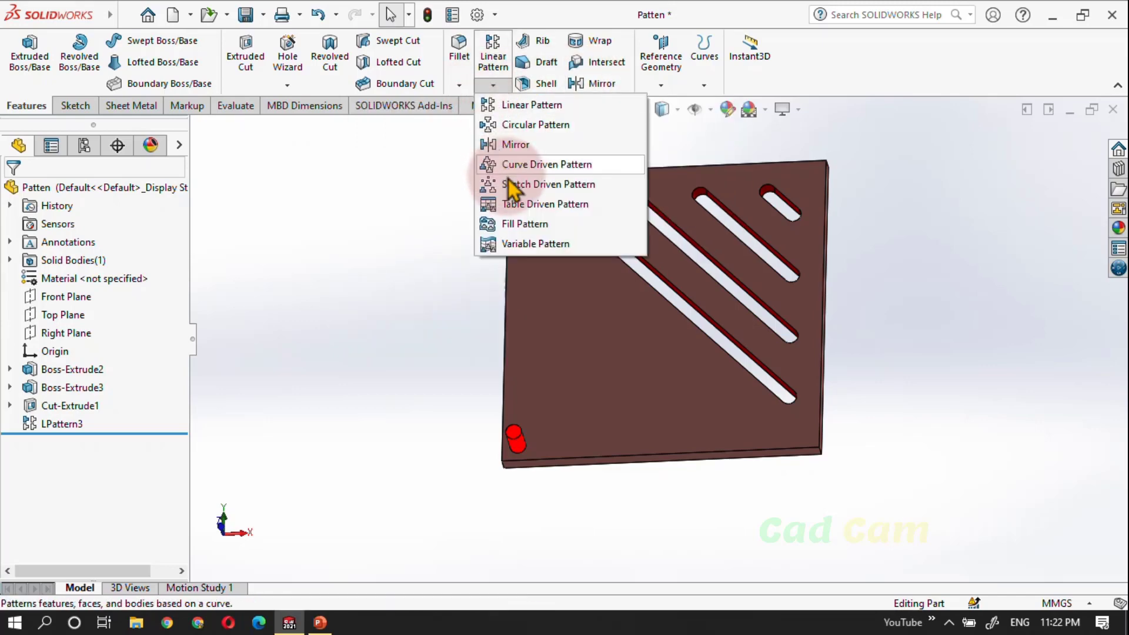
- Start a Mirror feature with Full preview on and the flyout feature tree expanded
{"action": "left_click", "coordinate": [517, 144]}
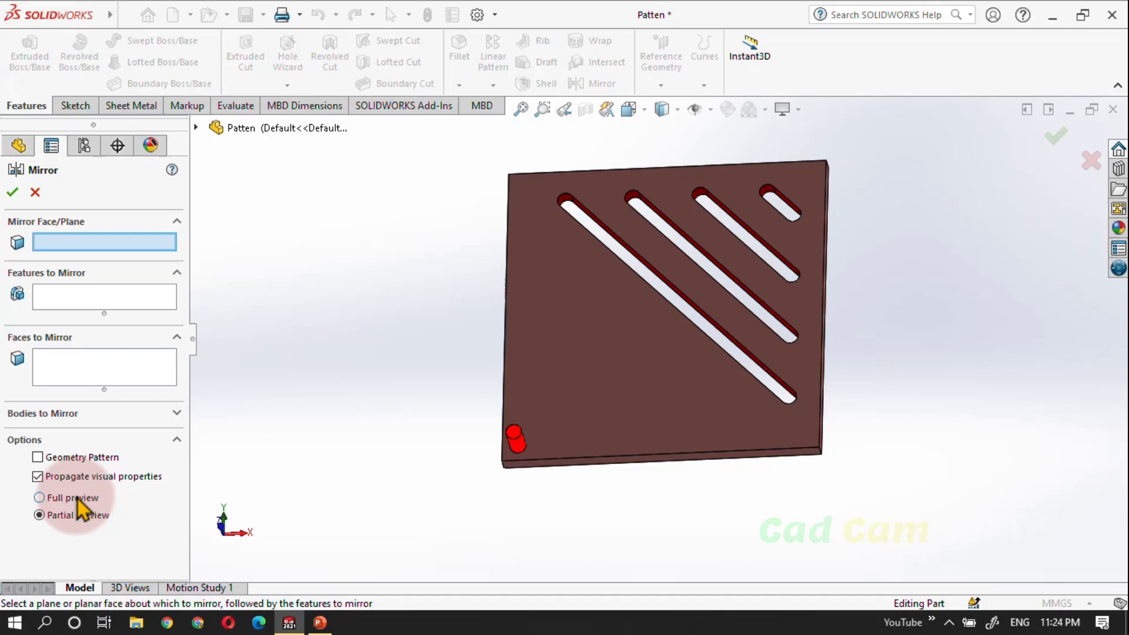
{"action": "left_click", "coordinate": [78, 498]}
{"action": "left_click", "coordinate": [87, 301]}
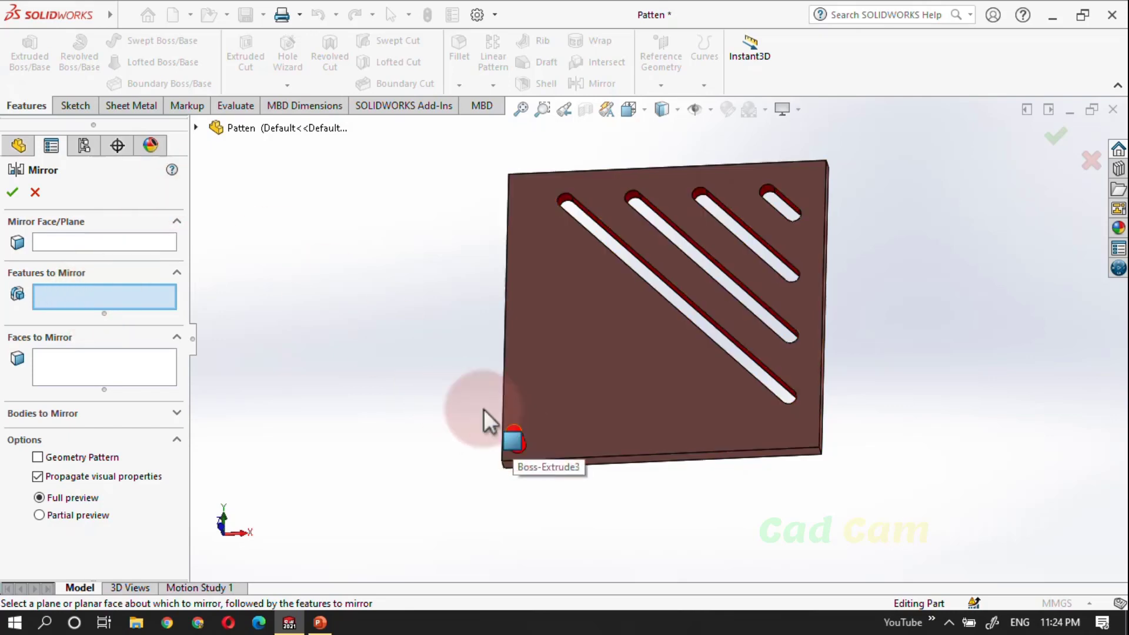
{"action": "left_click", "coordinate": [200, 135]}
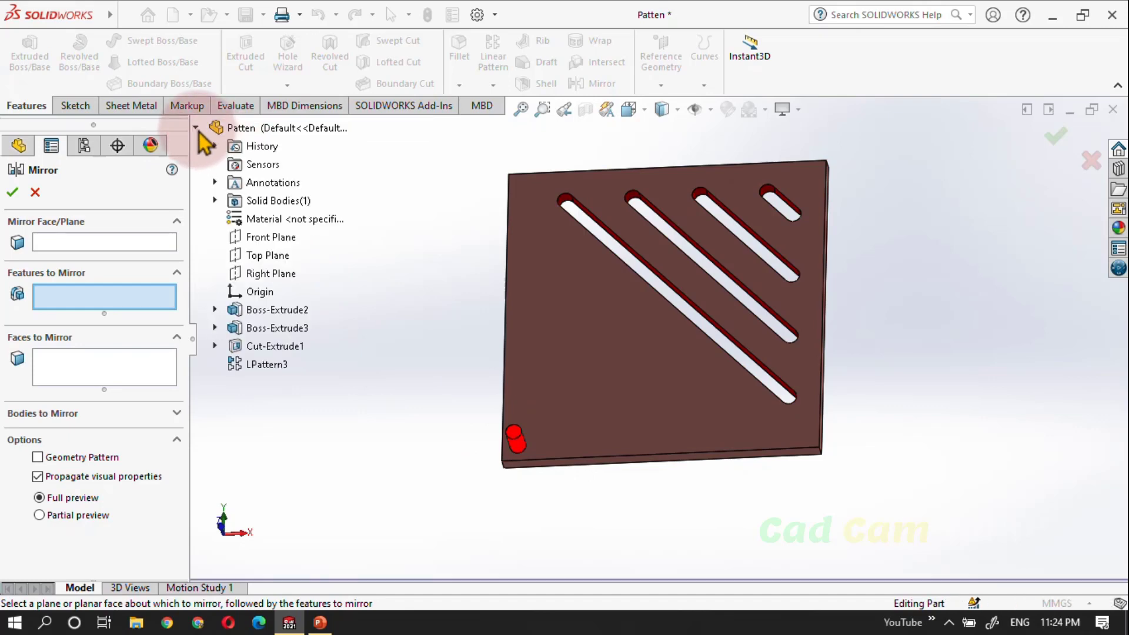
- Mirror the Boss-Extrude3 pin across the Top Plane to create Mirror3
{"action": "left_click", "coordinate": [257, 339]}
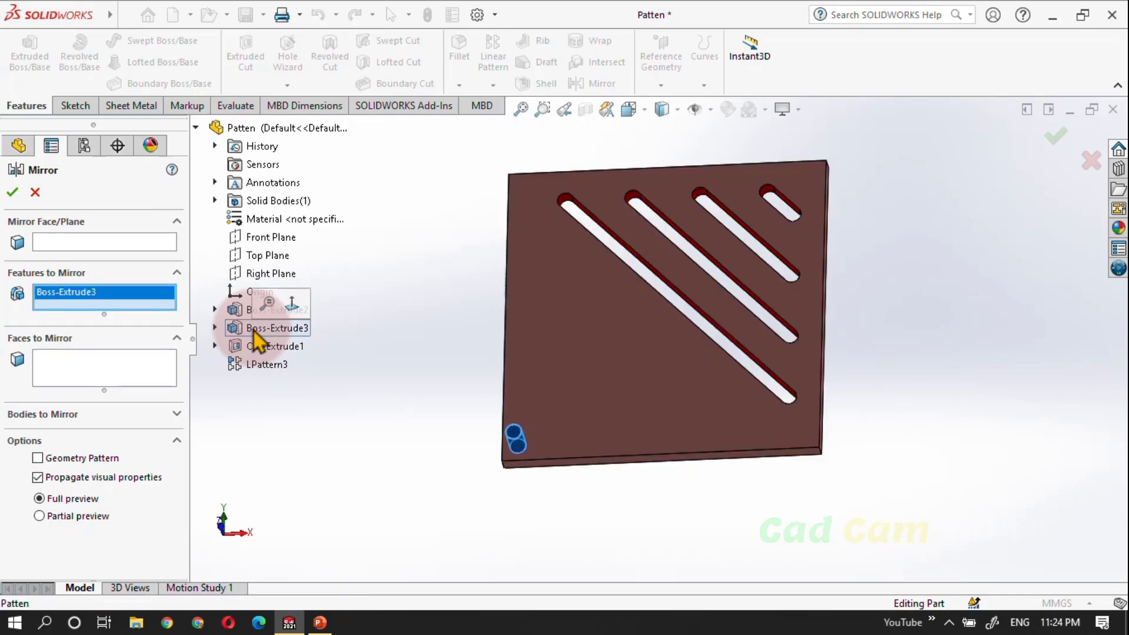
{"action": "left_click", "coordinate": [91, 247]}
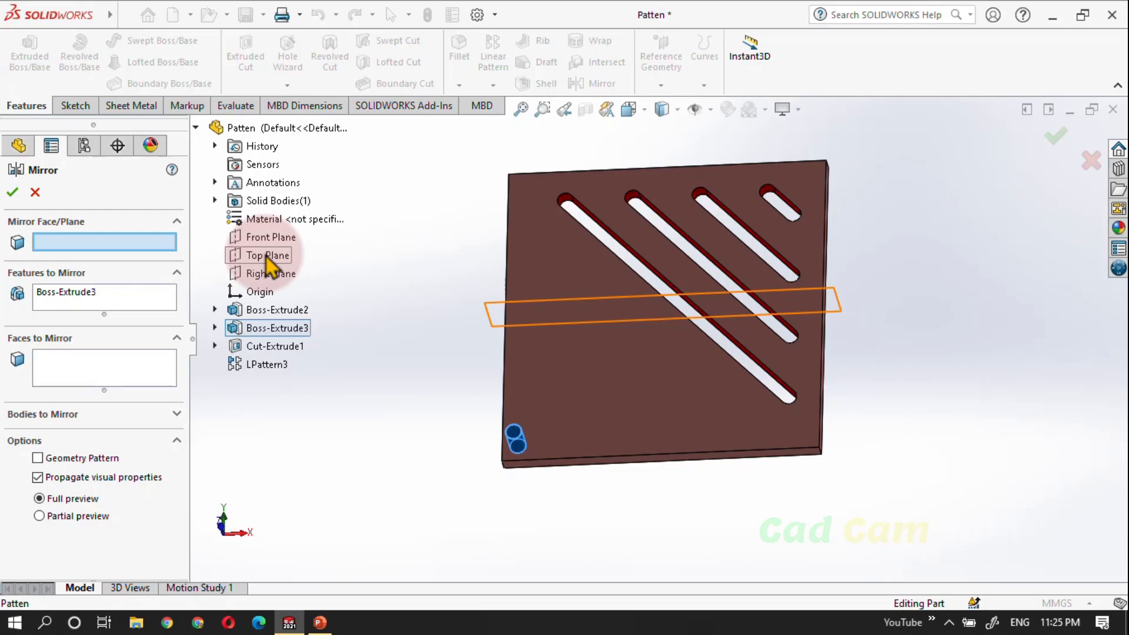
{"action": "left_click", "coordinate": [265, 256]}
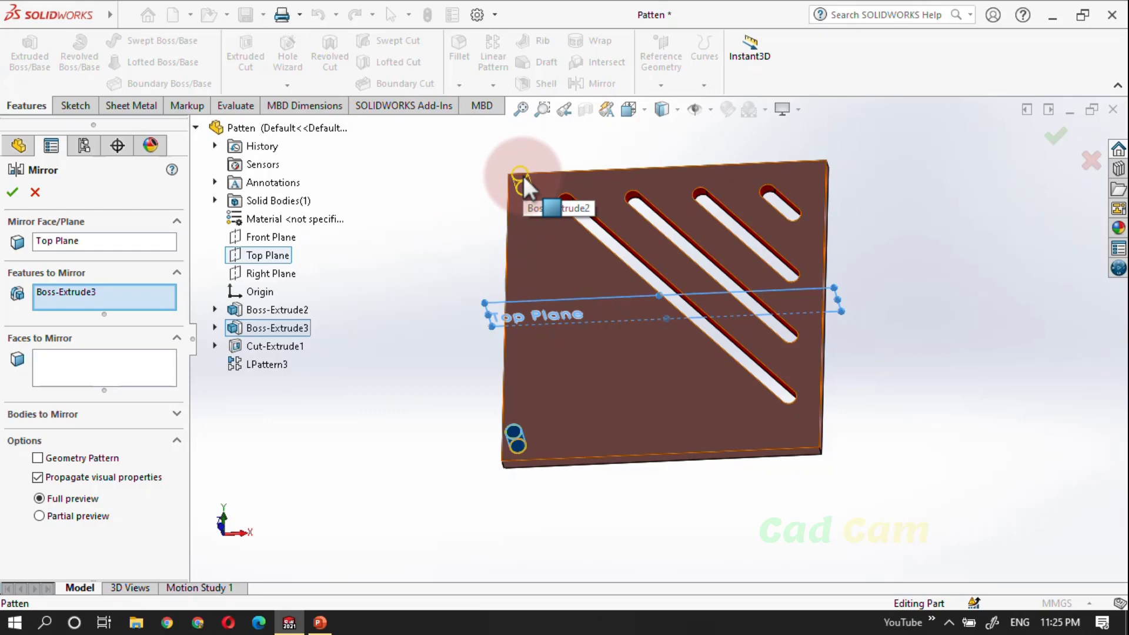
{"action": "mouse_move", "coordinate": [524, 175]}
{"action": "left_mouse_down"}
{"action": "mouse_move", "coordinate": [507, 233]}
{"action": "mouse_move", "coordinate": [154, 376]}
{"action": "left_mouse_up"}
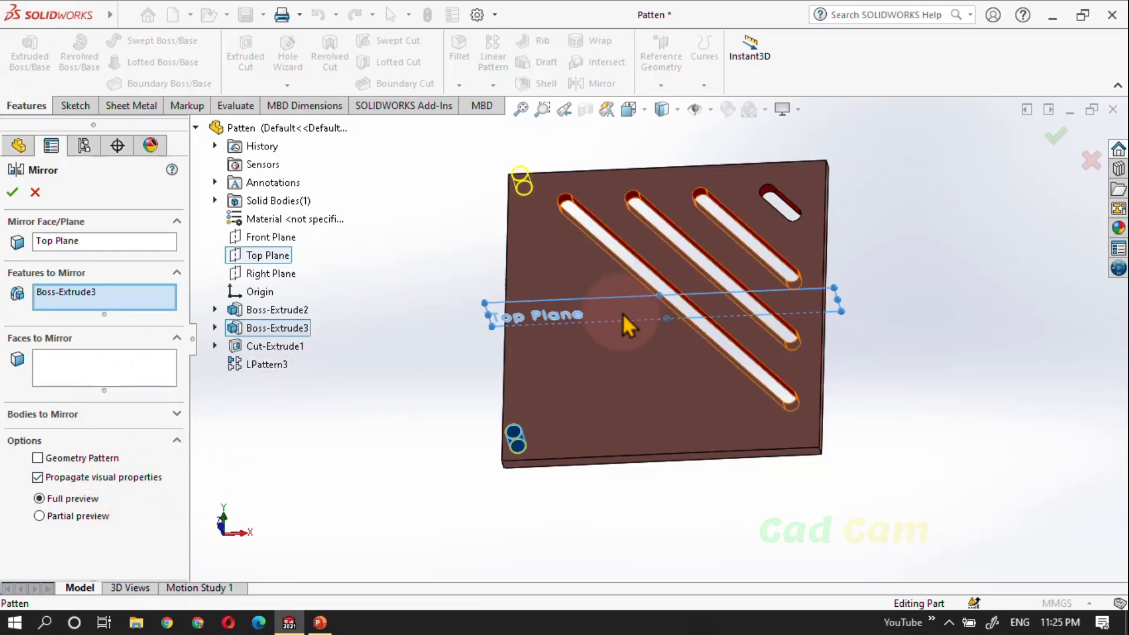
{"action": "left_click", "coordinate": [1052, 140]}
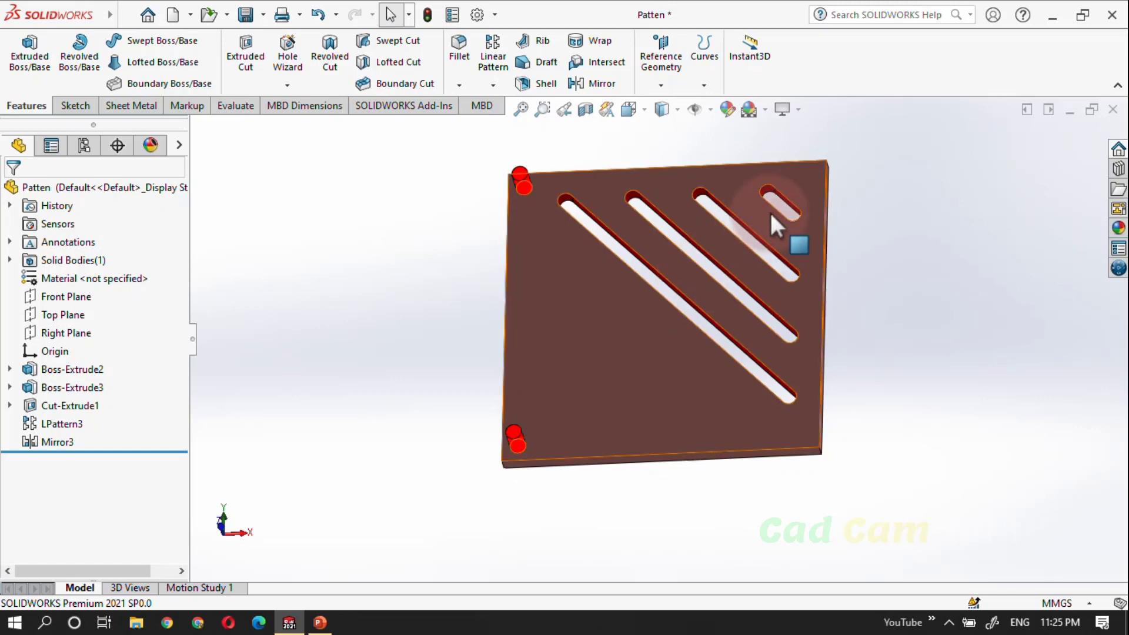
{"action": "left_click", "coordinate": [61, 425]}
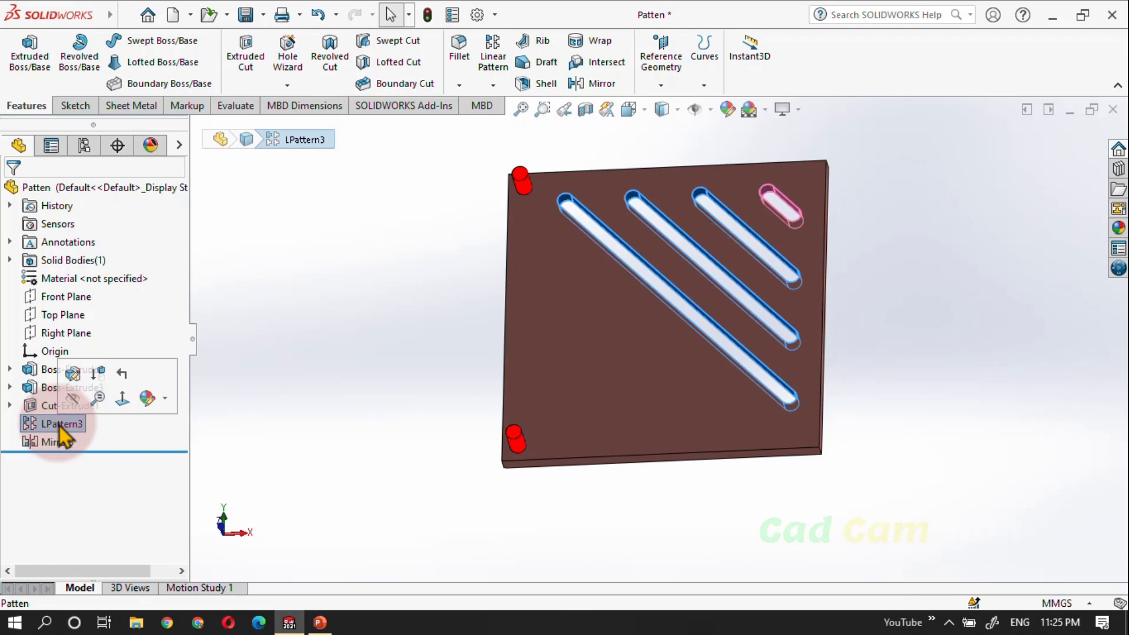
{"action": "left_click", "coordinate": [299, 300]}
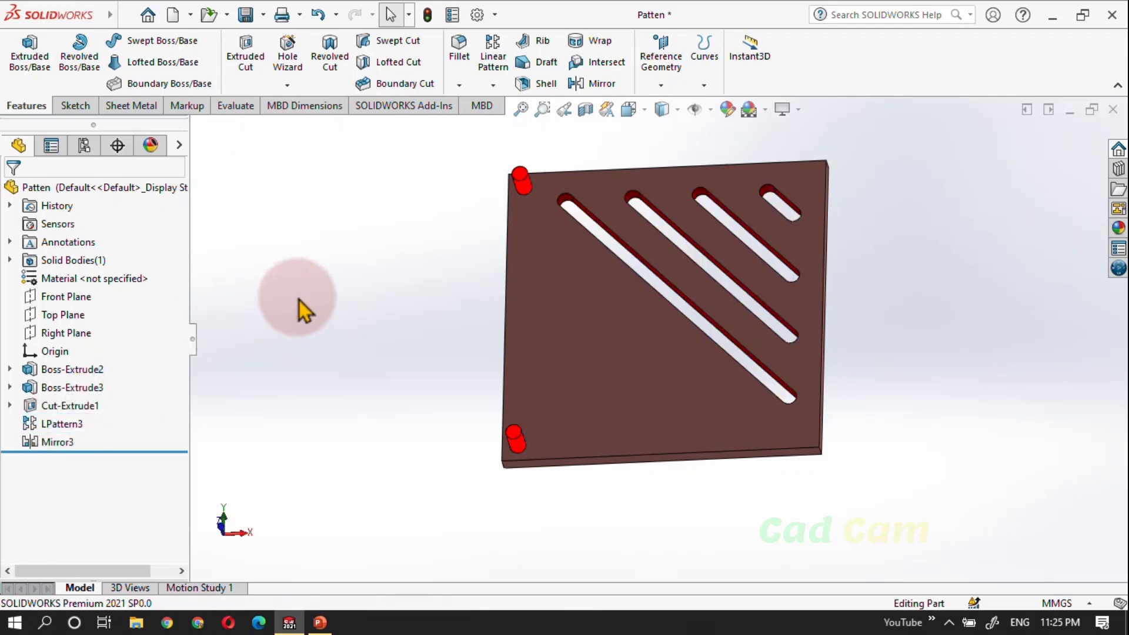
{"action": "left_click", "coordinate": [788, 471]}
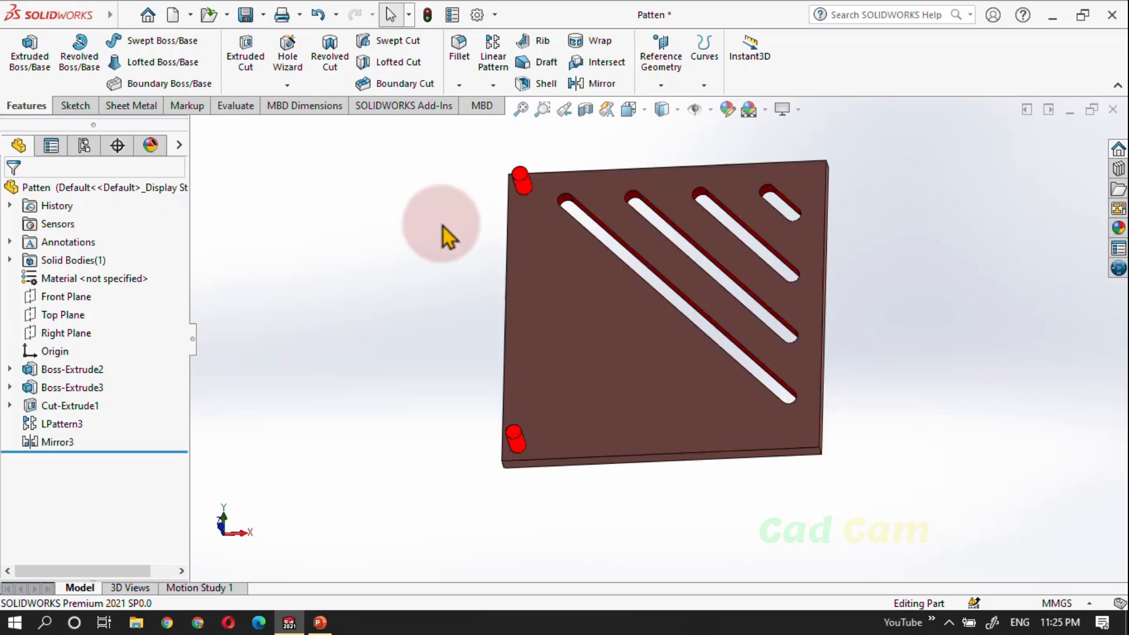
- Start a new reference plane using the plate's lower-right corner vertex as first reference
{"action": "left_click", "coordinate": [661, 87]}
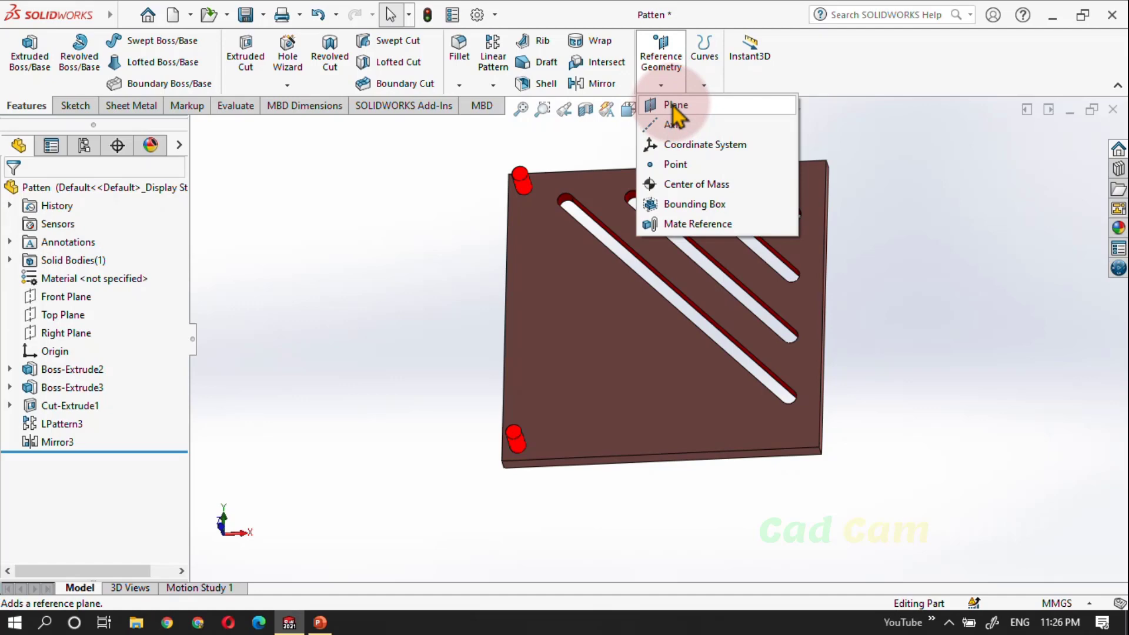
{"action": "left_click", "coordinate": [673, 106]}
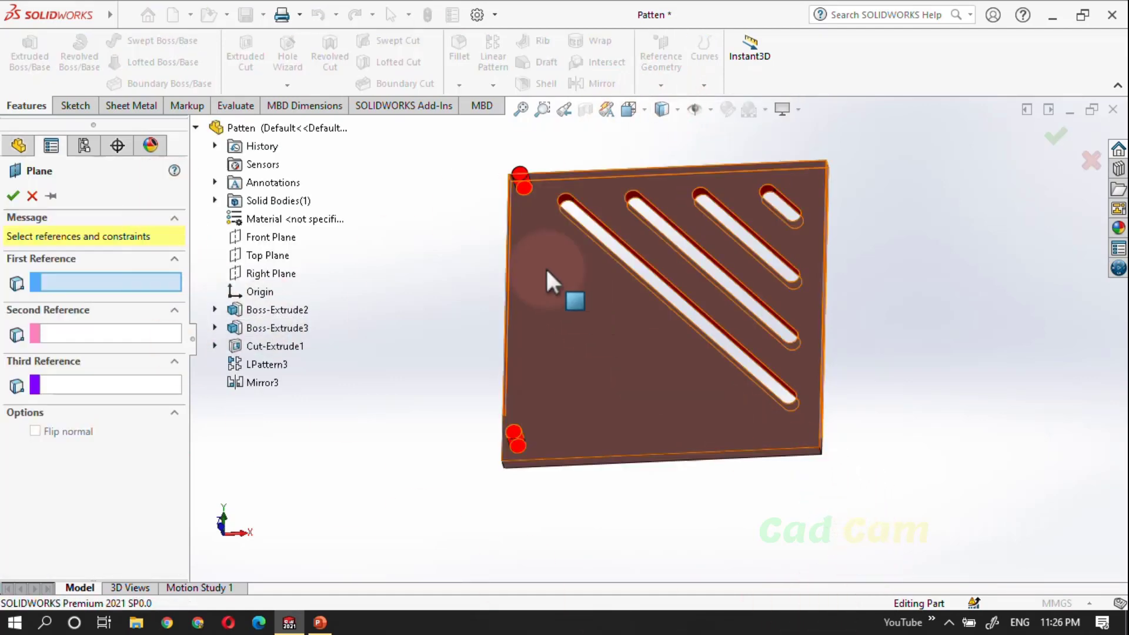
{"action": "middle_click_drag", "start_coordinate": [859, 540], "coordinate": [852, 493]}
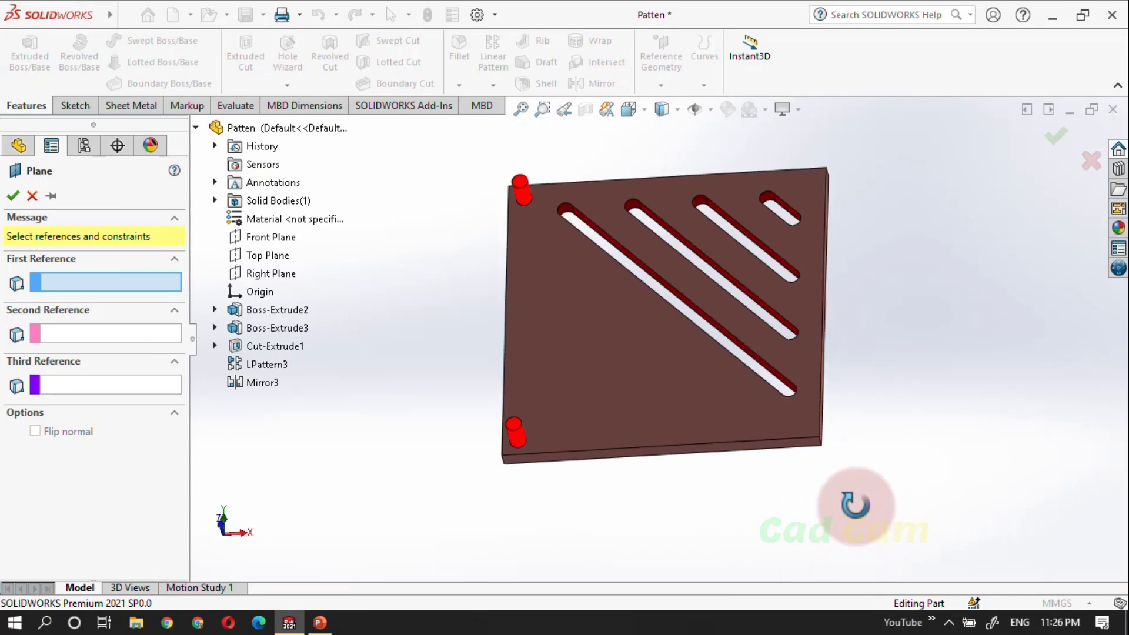
{"action": "scroll", "coordinate": [823, 447], "scroll_direction": "down", "scroll_amount": 5}
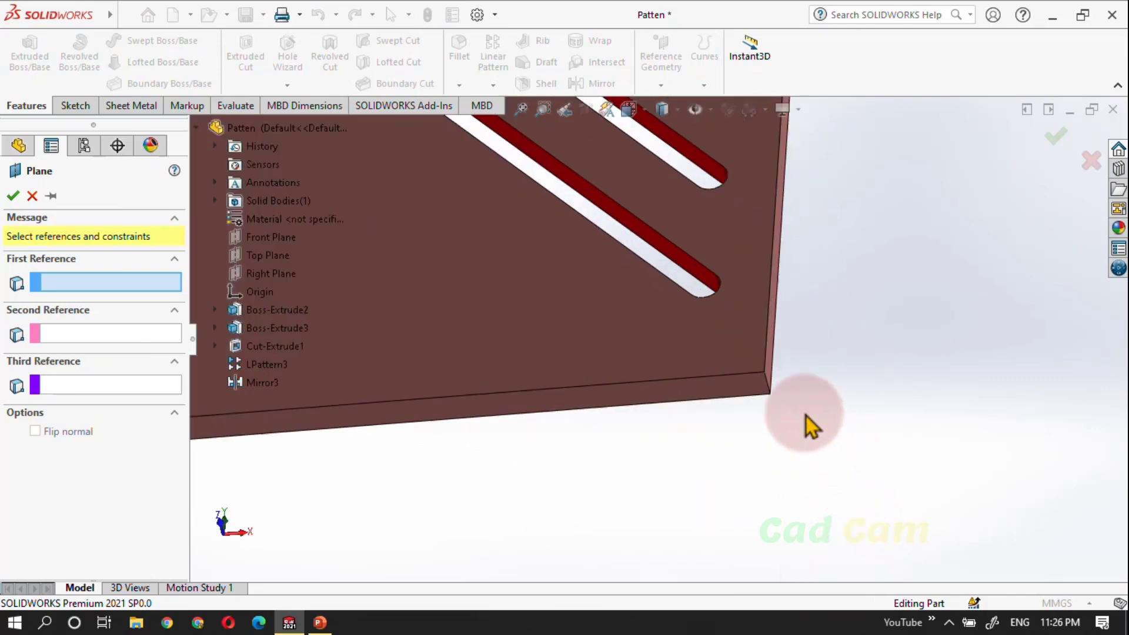
{"action": "left_click", "coordinate": [768, 383]}
- Add a second plate corner and the opposite corner as the plane's references
{"action": "scroll", "coordinate": [909, 515], "scroll_direction": "up", "scroll_amount": 5}
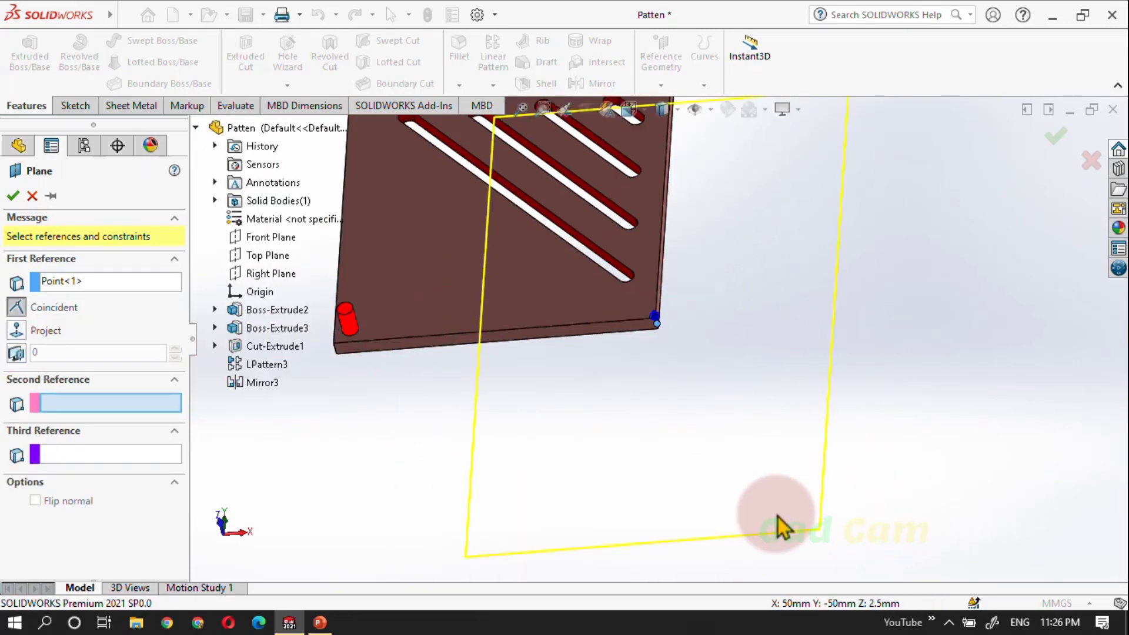
{"action": "scroll", "coordinate": [778, 517], "scroll_direction": "up", "scroll_amount": 3}
{"action": "middle_click_drag", "start_coordinate": [447, 269], "coordinate": [515, 301]}
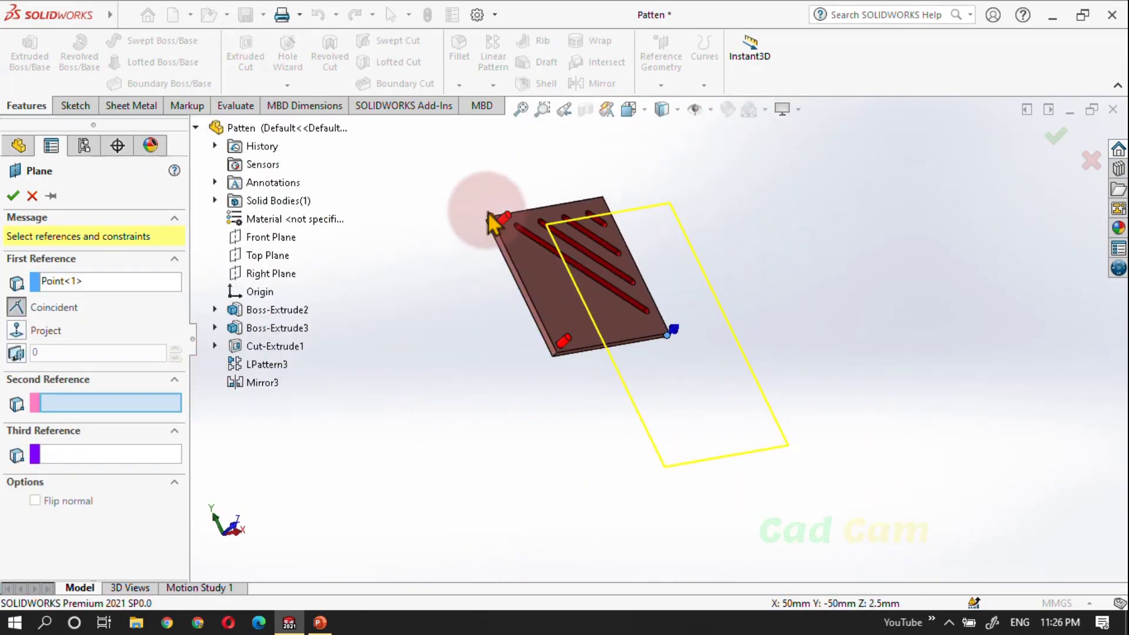
{"action": "scroll", "coordinate": [517, 245], "scroll_direction": "down", "scroll_amount": 3}
{"action": "scroll", "coordinate": [581, 292], "scroll_direction": "down", "scroll_amount": 3}
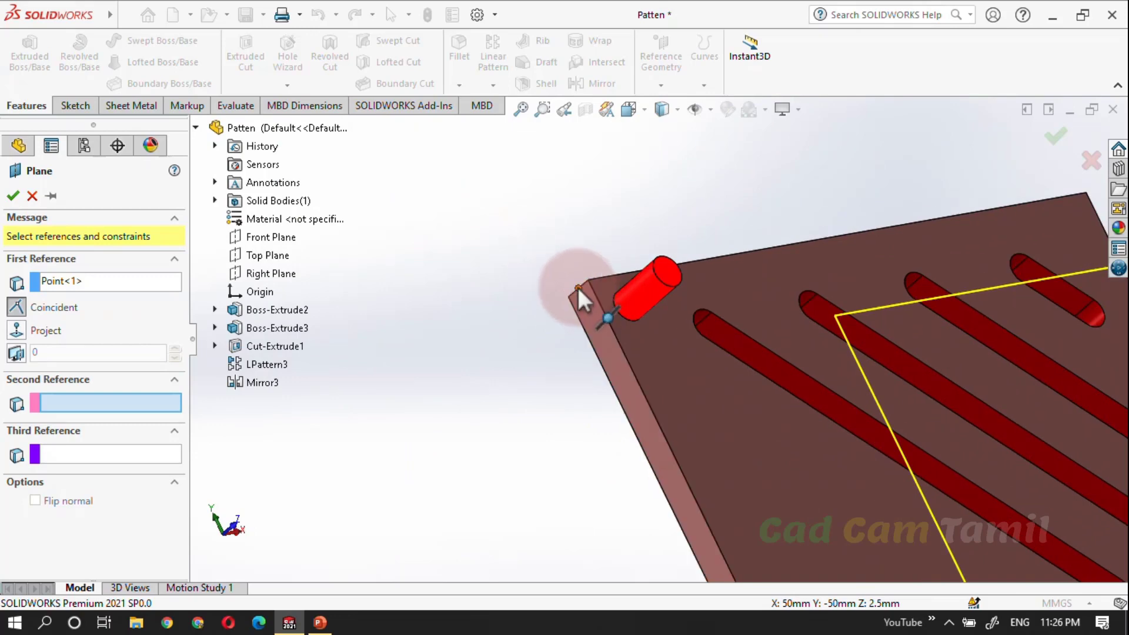
{"action": "left_click", "coordinate": [577, 286]}
{"action": "scroll", "coordinate": [453, 335], "scroll_direction": "up", "scroll_amount": 3}
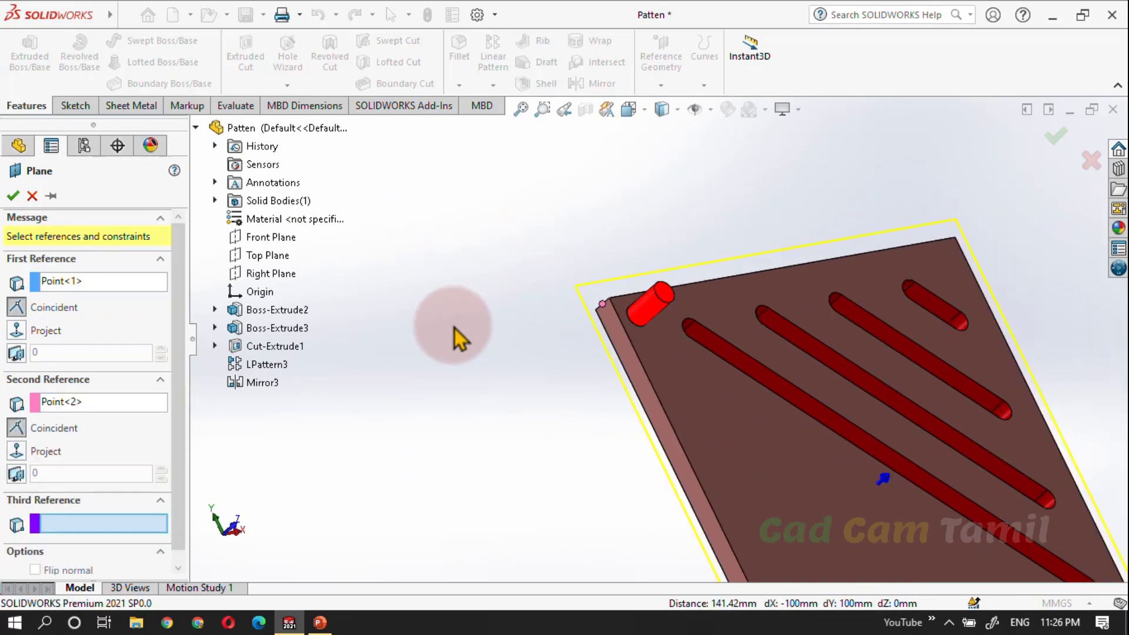
{"action": "scroll", "coordinate": [424, 368], "scroll_direction": "up", "scroll_amount": 2}
{"action": "scroll", "coordinate": [434, 320], "scroll_direction": "up", "scroll_amount": 2}
{"action": "scroll", "coordinate": [960, 506], "scroll_direction": "down", "scroll_amount": 1}
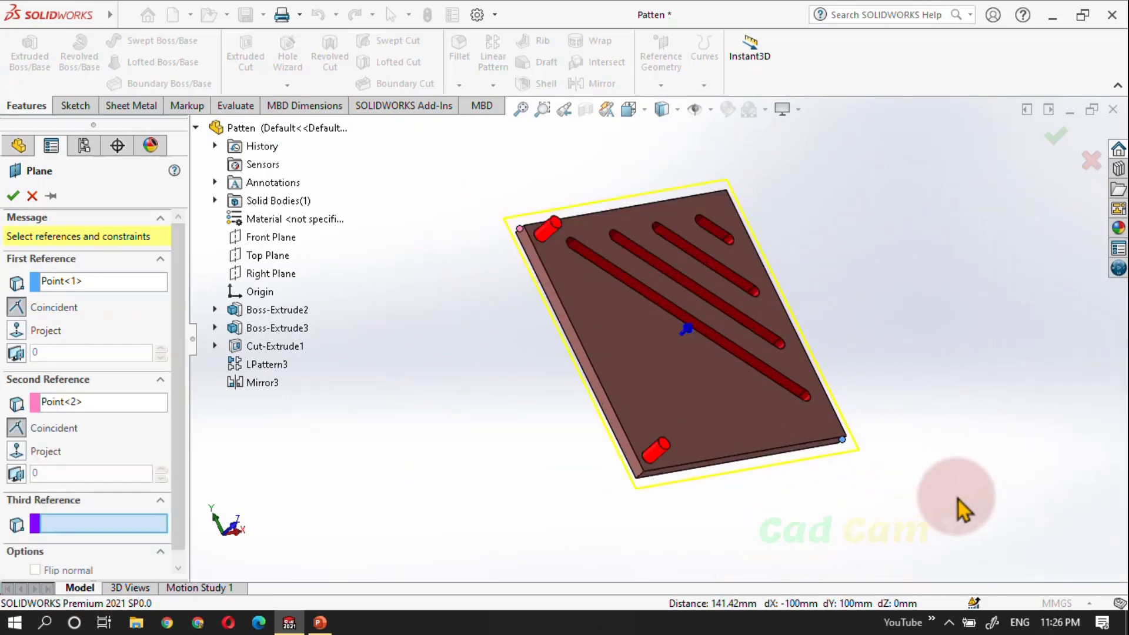
{"action": "scroll", "coordinate": [862, 469], "scroll_direction": "down", "scroll_amount": 3}
{"action": "left_click", "coordinate": [783, 383]}
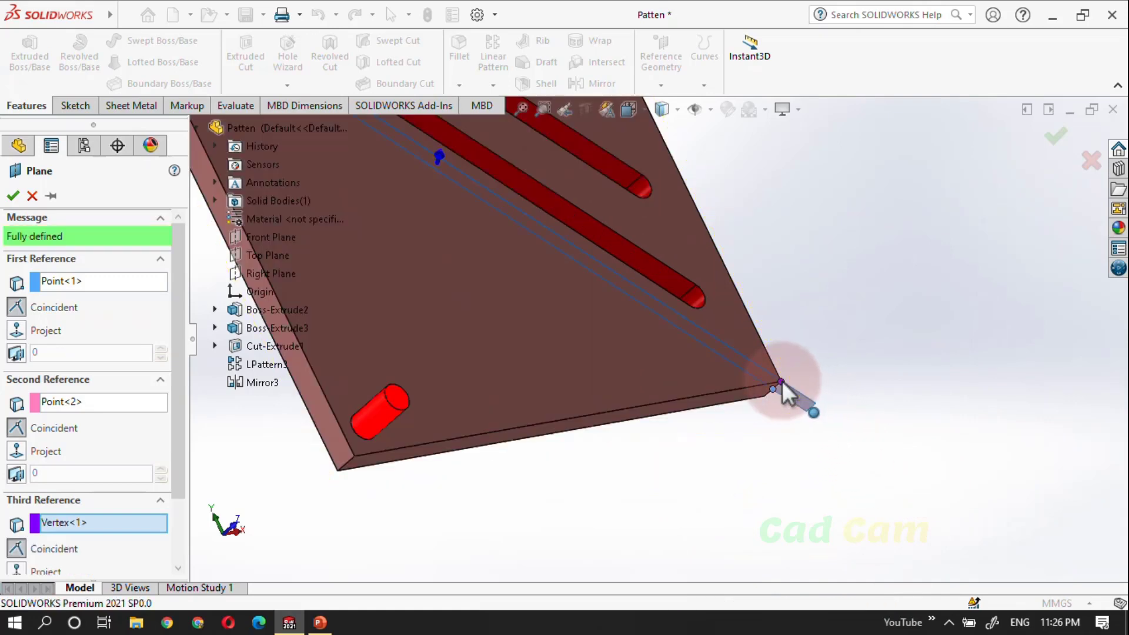
- Review the diagonal plane across the whole plate and confirm Plane2
{"action": "scroll", "coordinate": [788, 393], "scroll_direction": "down", "scroll_amount": 1}
{"action": "scroll", "coordinate": [782, 390], "scroll_direction": "down", "scroll_amount": 1}
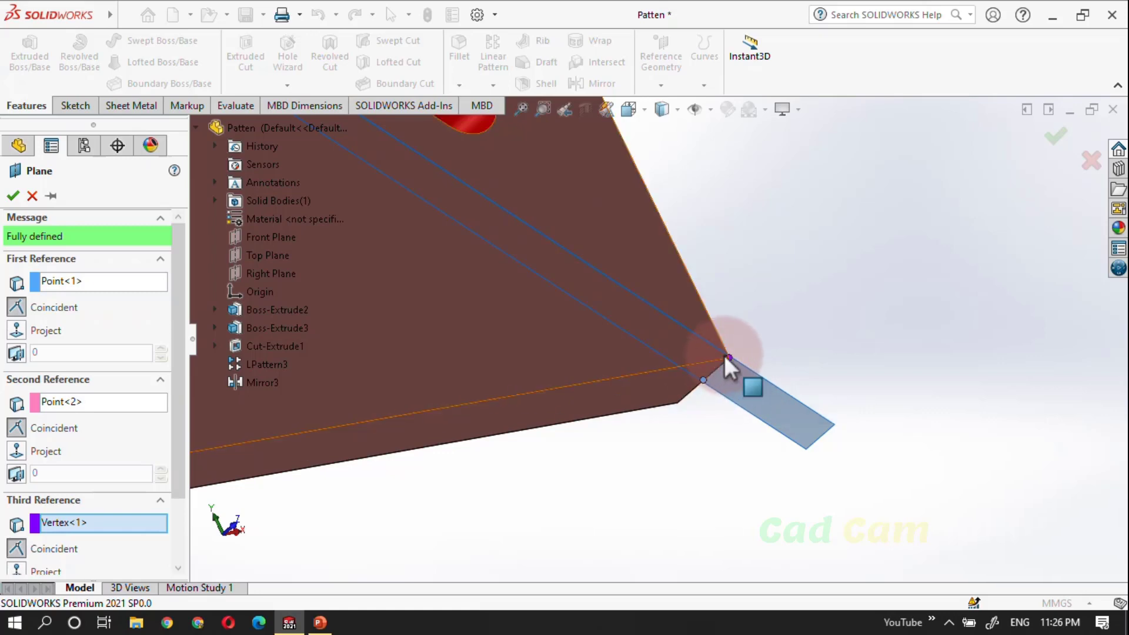
{"action": "scroll", "coordinate": [788, 394], "scroll_direction": "up", "scroll_amount": 1}
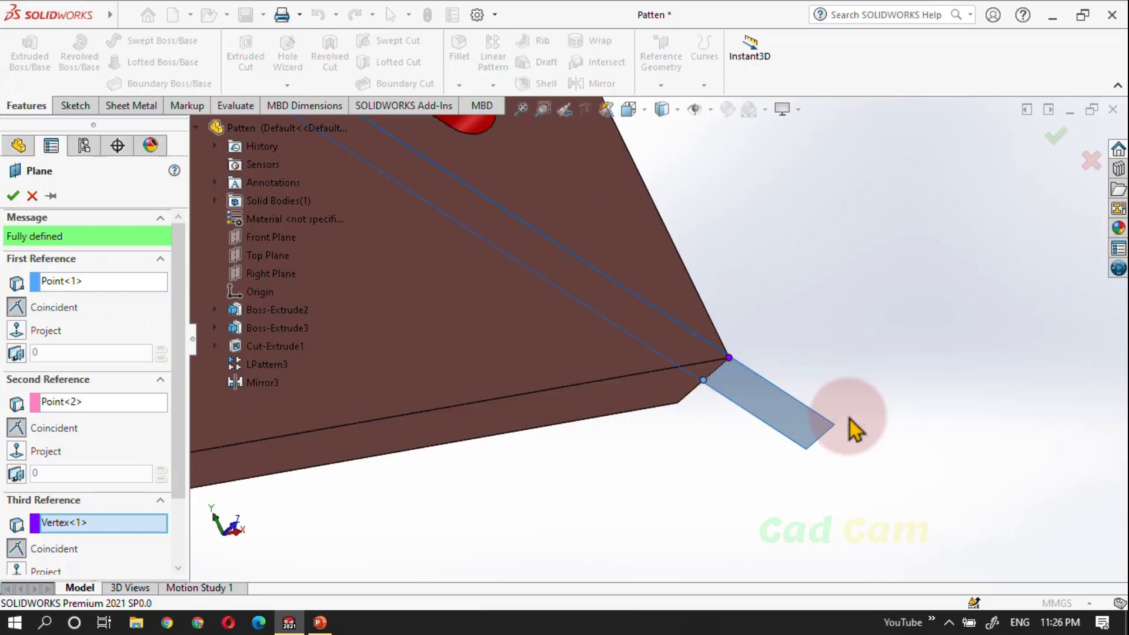
{"action": "scroll", "coordinate": [864, 441], "scroll_direction": "up", "scroll_amount": 1}
{"action": "scroll", "coordinate": [877, 456], "scroll_direction": "up", "scroll_amount": 1}
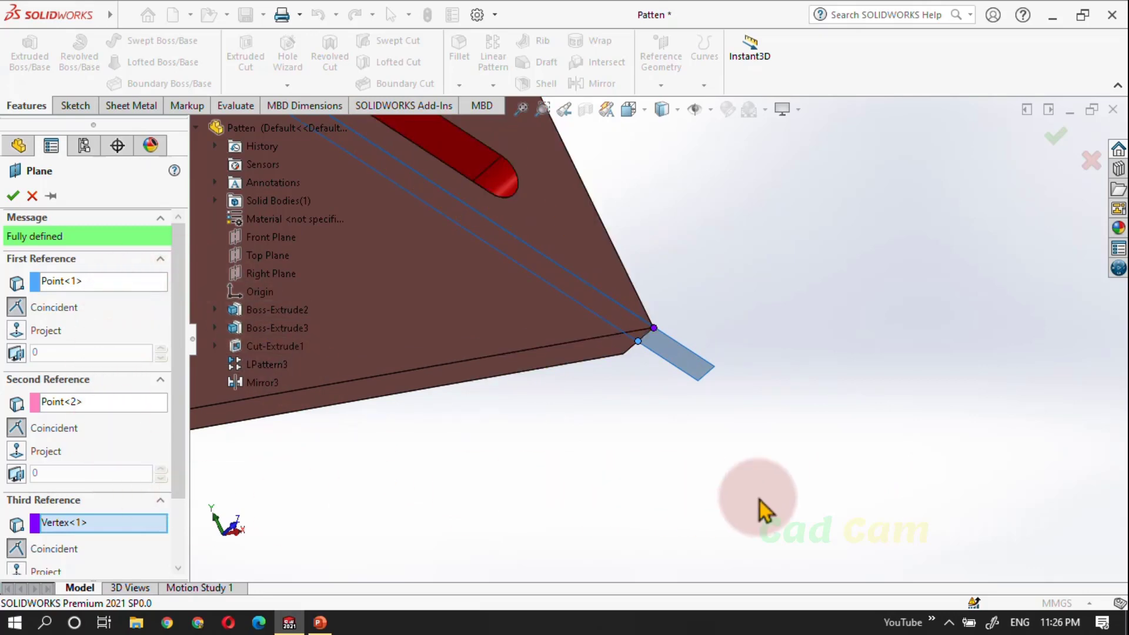
{"action": "scroll", "coordinate": [857, 506], "scroll_direction": "up", "scroll_amount": 1}
{"action": "scroll", "coordinate": [831, 517], "scroll_direction": "up", "scroll_amount": 2}
{"action": "scroll", "coordinate": [812, 520], "scroll_direction": "up", "scroll_amount": 1}
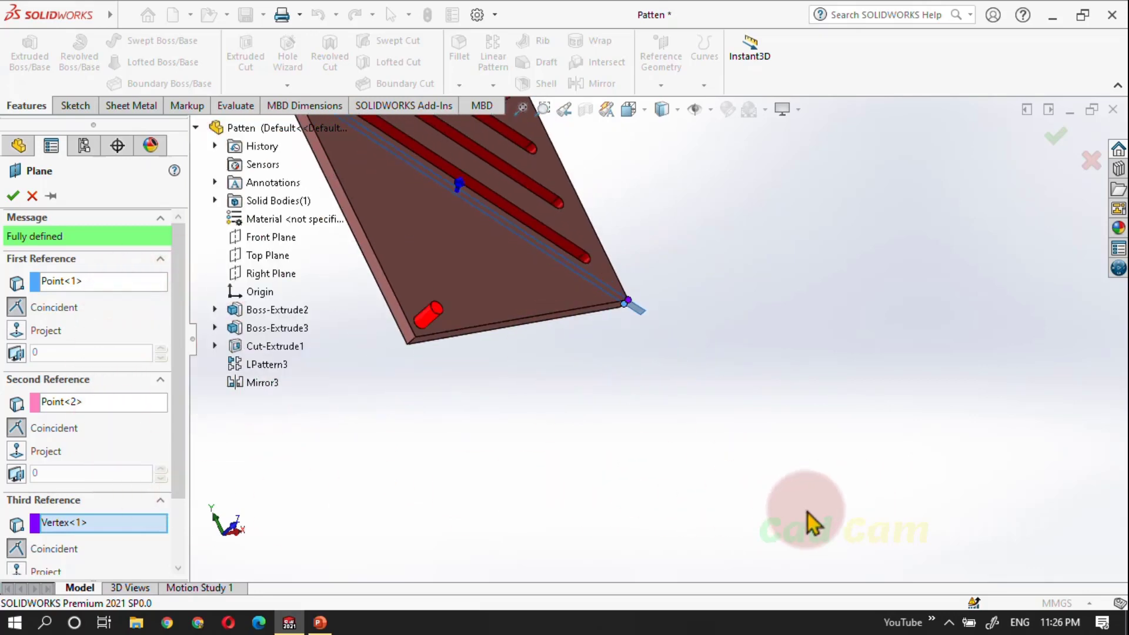
{"action": "middle_click_drag", "start_coordinate": [809, 522], "coordinate": [567, 189]}
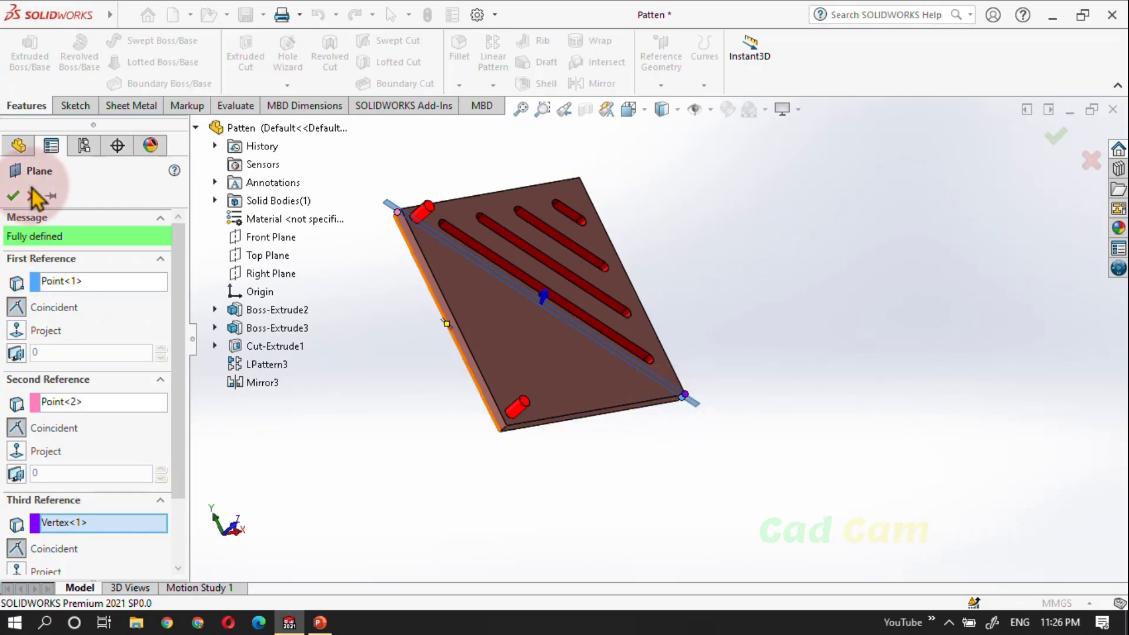
{"action": "left_click", "coordinate": [13, 195]}
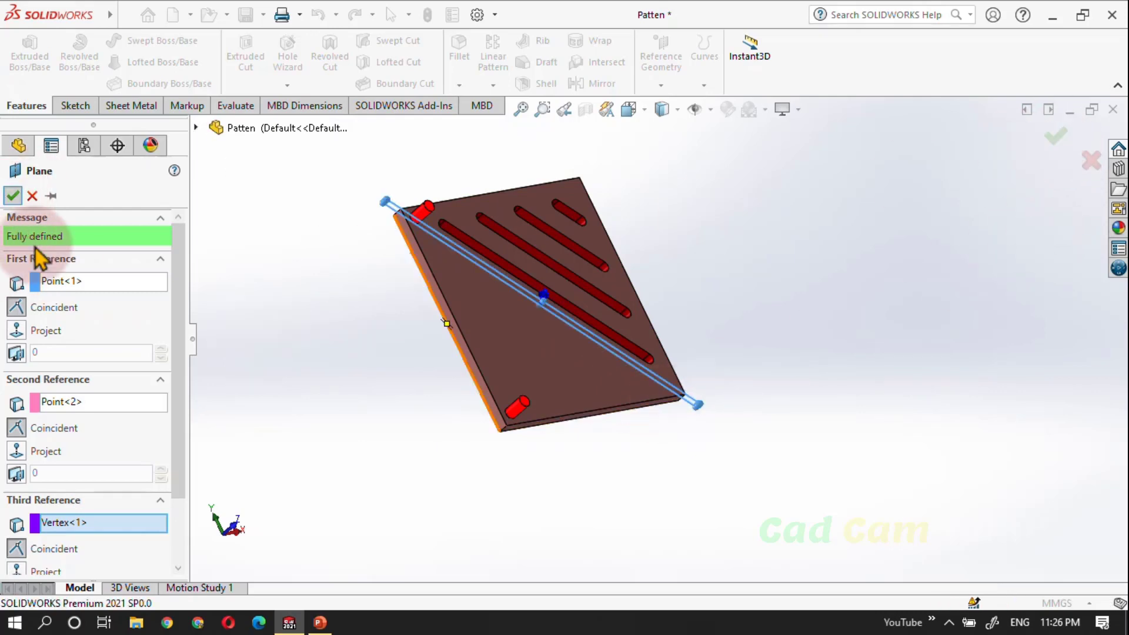
{"action": "left_click", "coordinate": [689, 302]}
{"action": "middle_click_drag", "start_coordinate": [729, 328], "coordinate": [691, 361]}
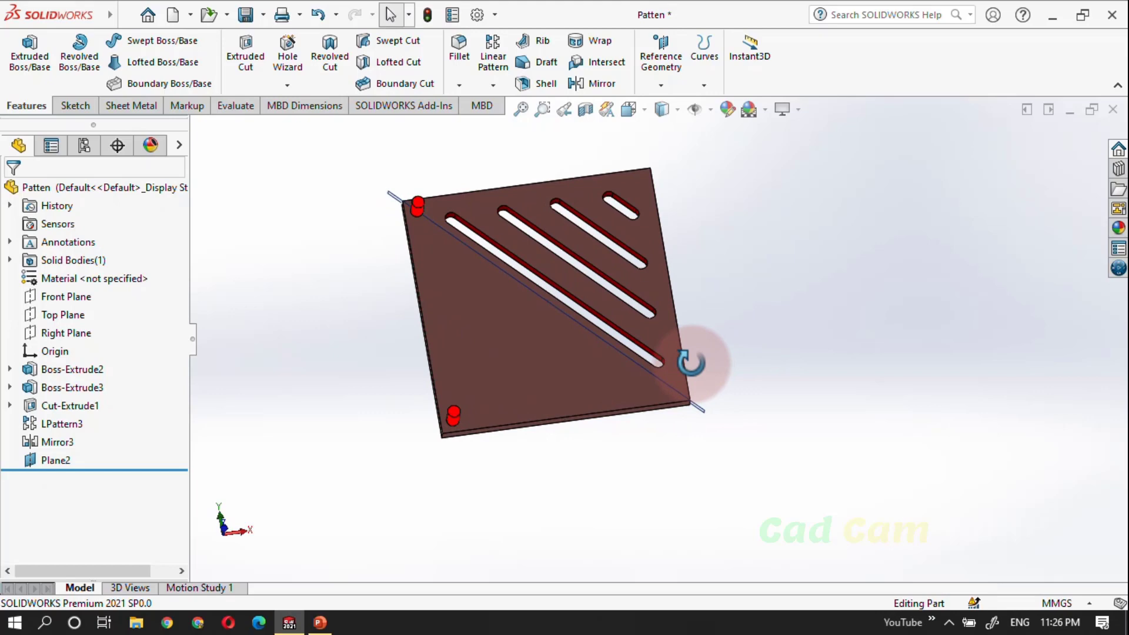
{"action": "left_click", "coordinate": [633, 444]}
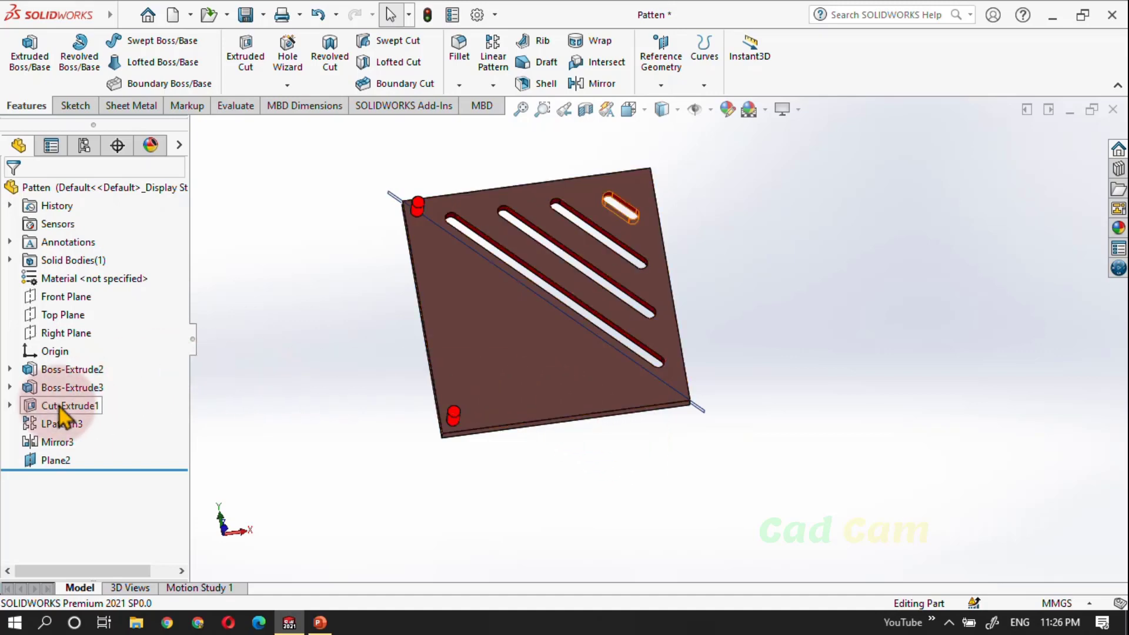
- Mirror the LPattern3 slot pattern across Plane2 to create Mirror4
{"action": "left_click", "coordinate": [47, 426]}
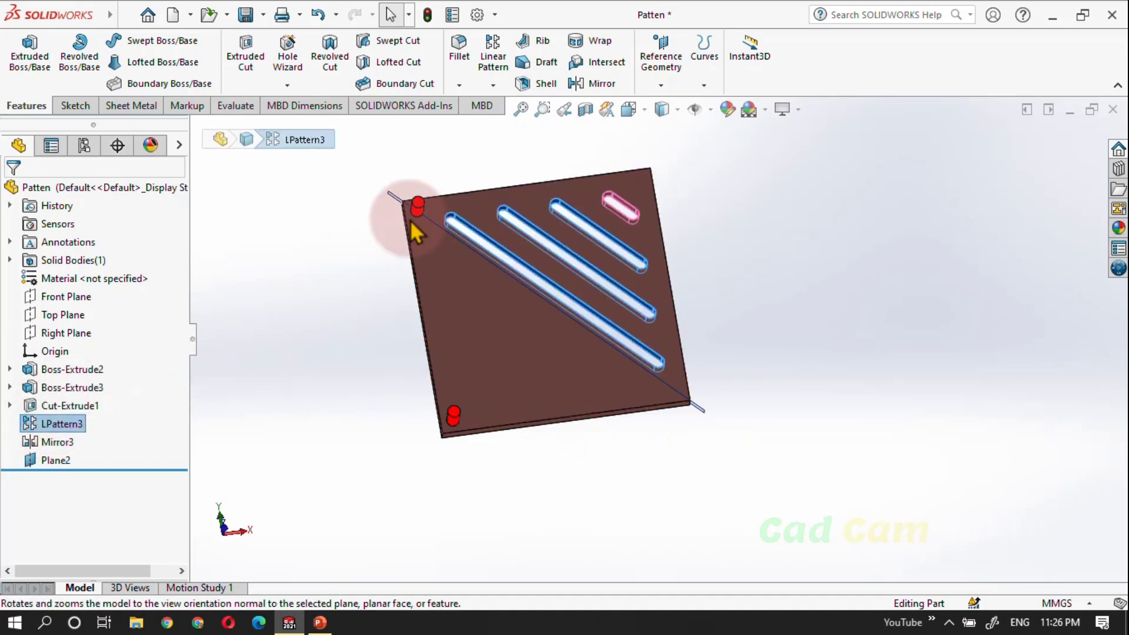
{"action": "left_click", "coordinate": [600, 85]}
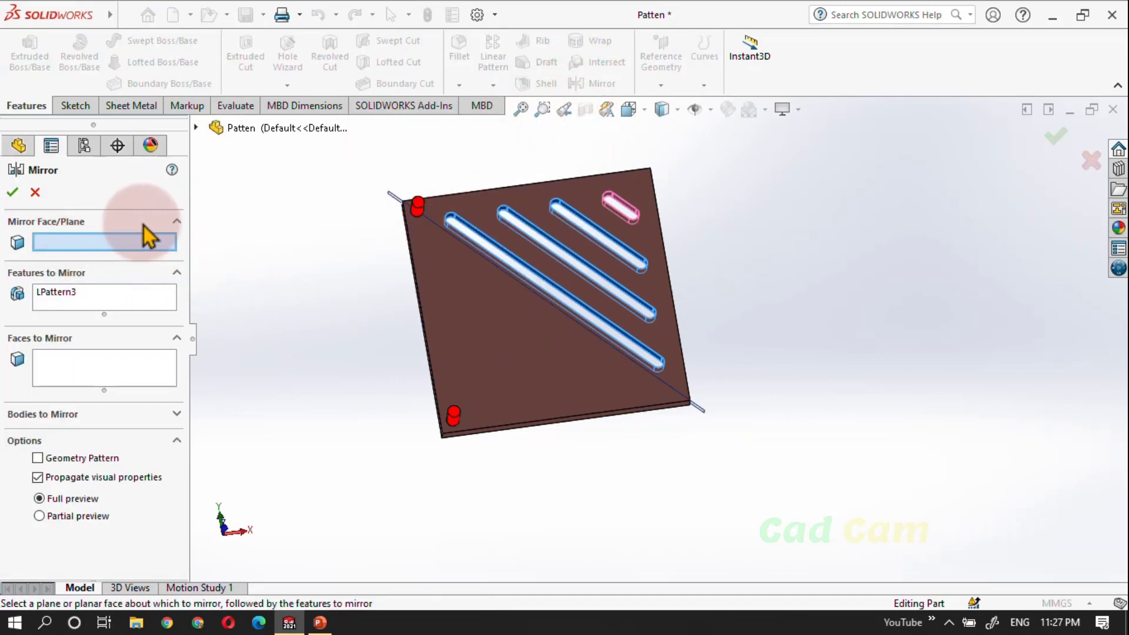
{"action": "left_click", "coordinate": [392, 194]}
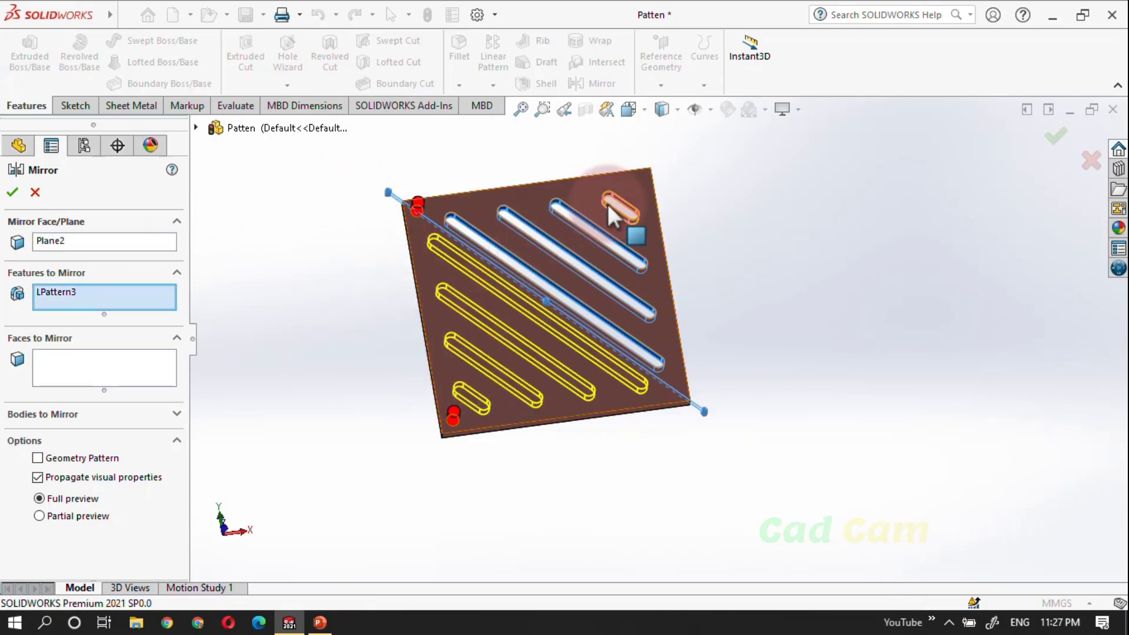
{"action": "left_click", "coordinate": [13, 193]}
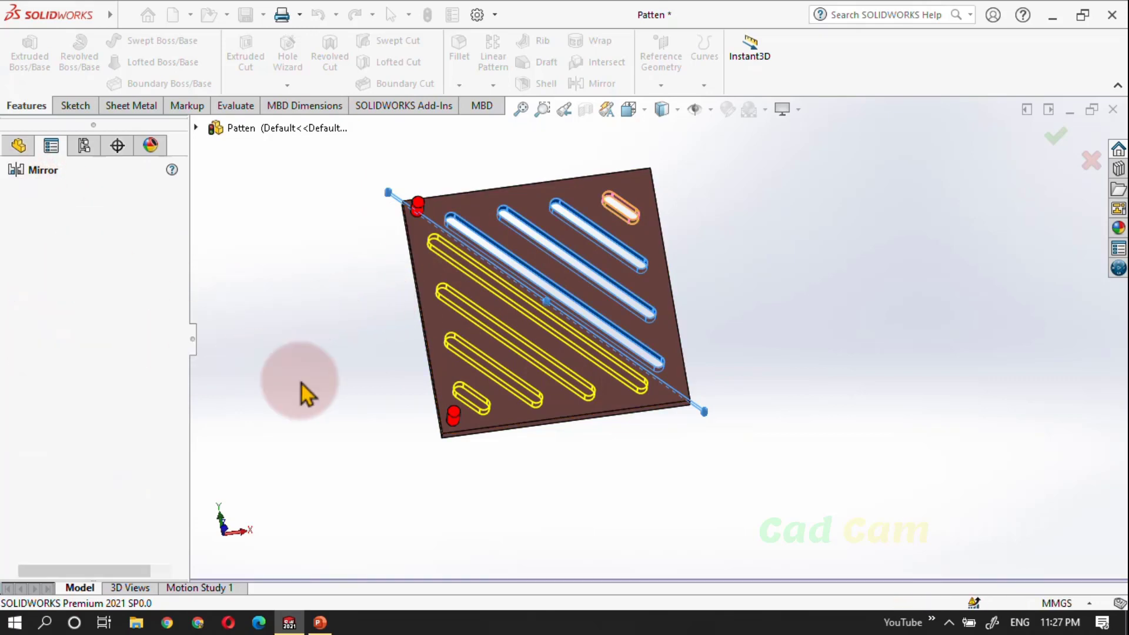
{"action": "middle_click_drag", "start_coordinate": [744, 353], "coordinate": [729, 391]}
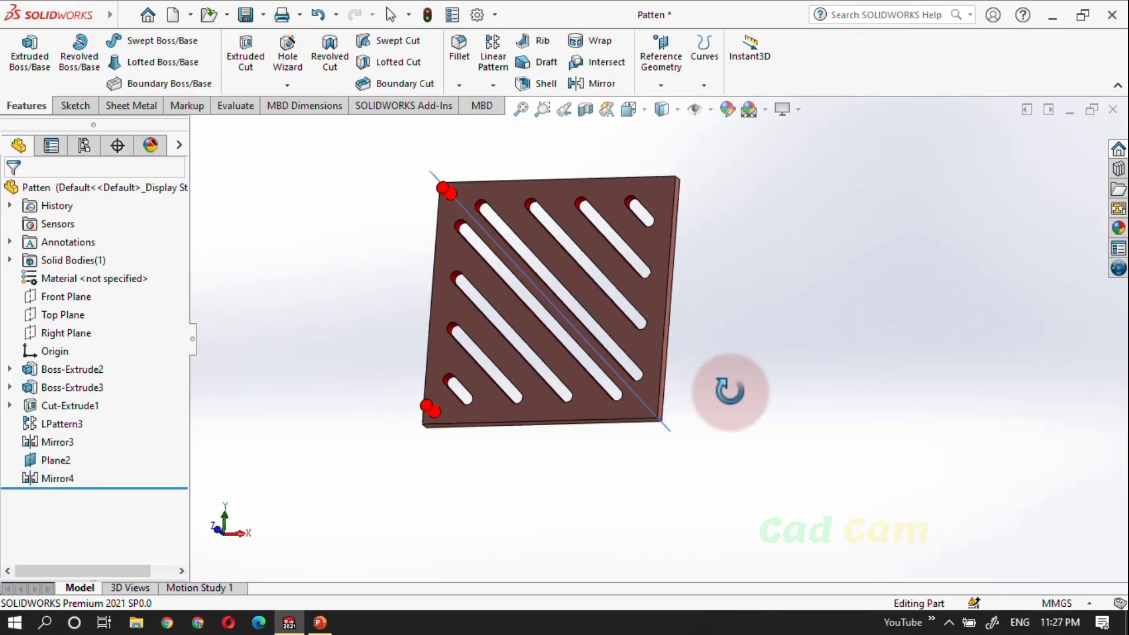
{"action": "left_click", "coordinate": [53, 460]}
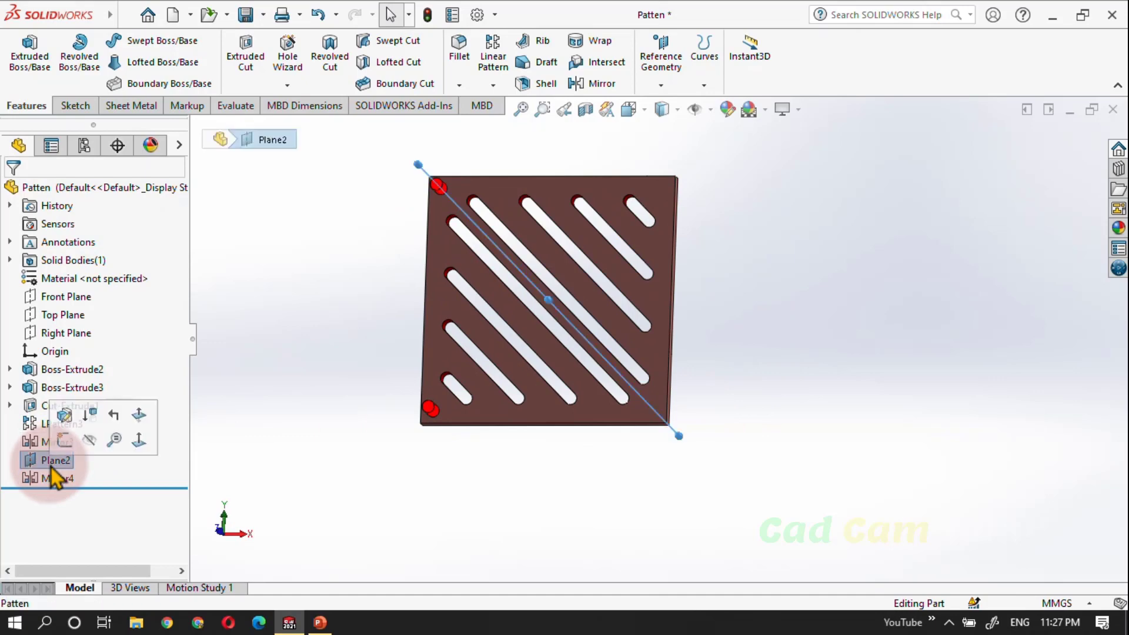
- Hide the diagonal Plane2 and select the Mirror3 corner pins
{"action": "left_click", "coordinate": [87, 448]}
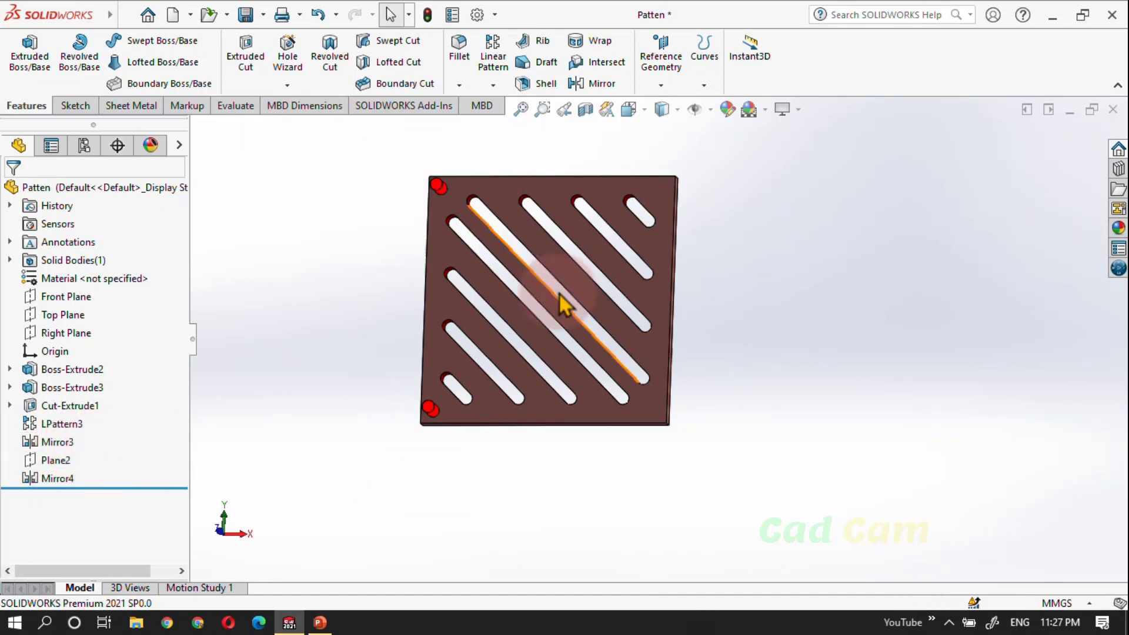
{"action": "mouse_move", "coordinate": [710, 370]}
{"action": "middle_mouse_down"}
{"action": "mouse_move", "coordinate": [728, 345]}
{"action": "mouse_move", "coordinate": [731, 365]}
{"action": "middle_mouse_up"}
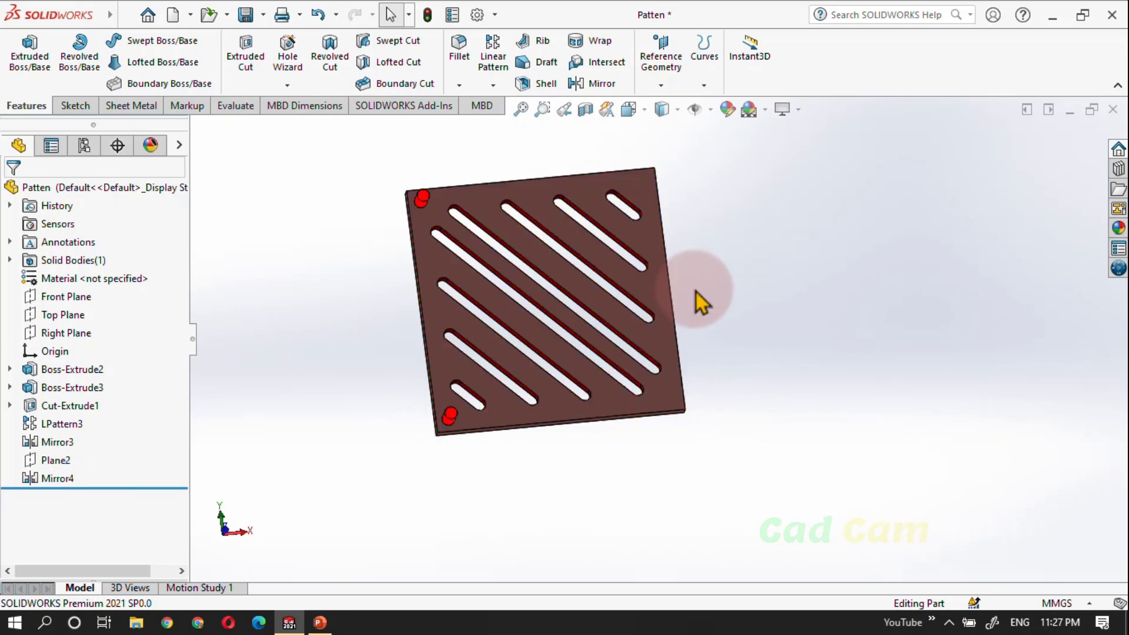
{"action": "left_click", "coordinate": [42, 448]}
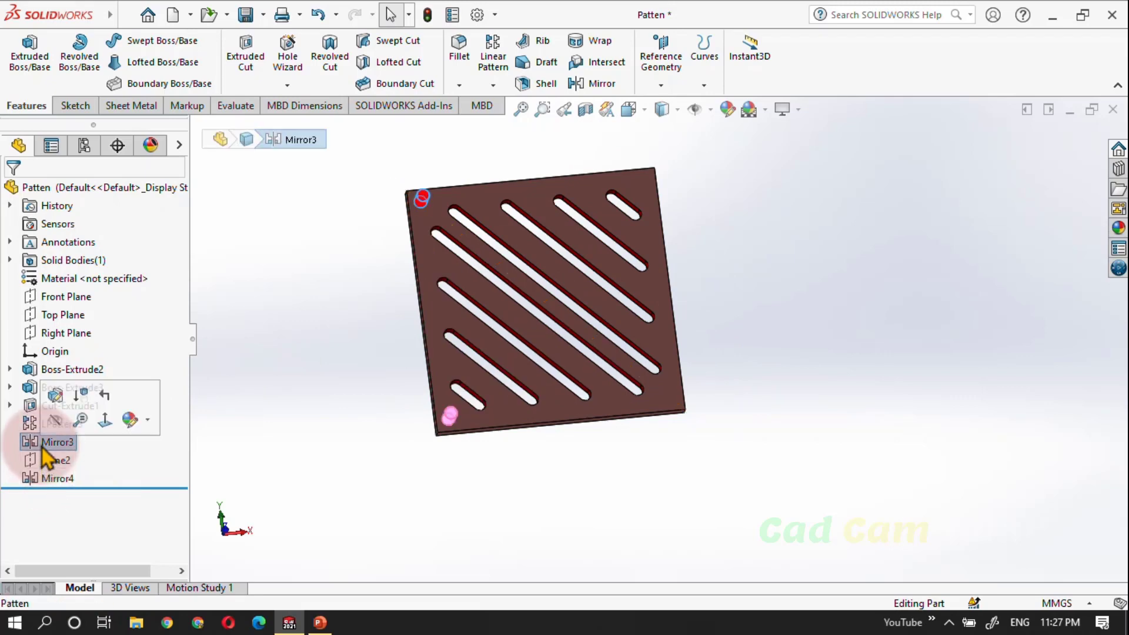
- Mirror the Mirror3 pins across the Right Plane to create Mirror5
{"action": "left_click", "coordinate": [591, 84]}
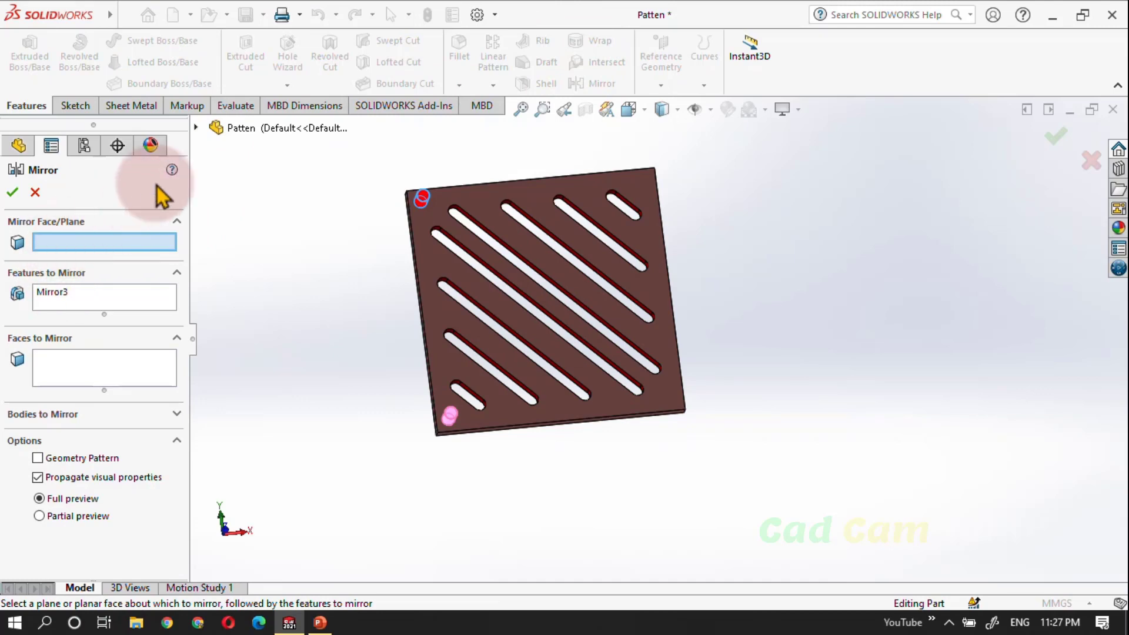
{"action": "left_click", "coordinate": [197, 128]}
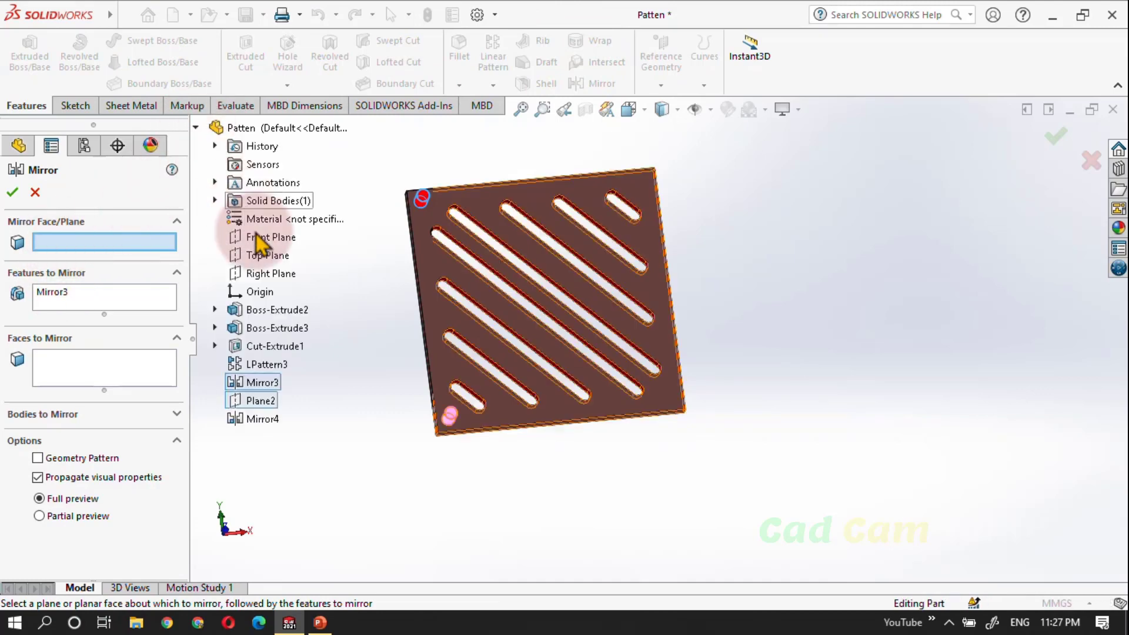
{"action": "left_click", "coordinate": [249, 273]}
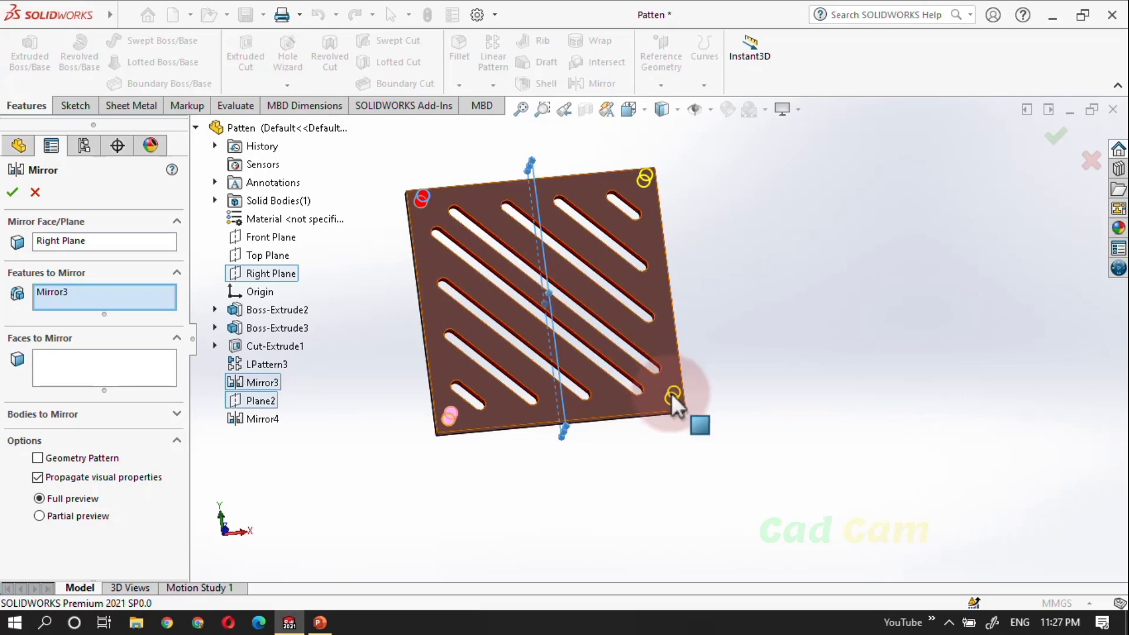
{"action": "left_click", "coordinate": [12, 194]}
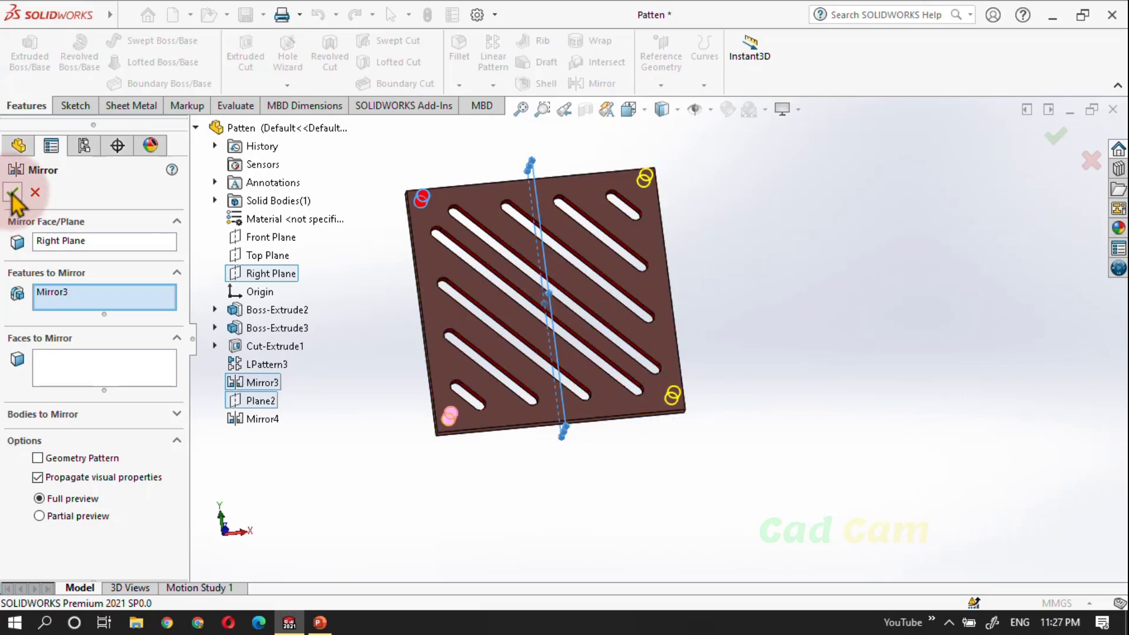
{"action": "mouse_move", "coordinate": [687, 339]}
{"action": "middle_mouse_down"}
{"action": "mouse_move", "coordinate": [661, 252]}
{"action": "mouse_move", "coordinate": [651, 302]}
{"action": "mouse_move", "coordinate": [598, 317]}
{"action": "mouse_move", "coordinate": [570, 291]}
{"action": "mouse_move", "coordinate": [585, 318]}
{"action": "mouse_move", "coordinate": [661, 243]}
{"action": "mouse_move", "coordinate": [630, 308]}
{"action": "middle_mouse_up"}
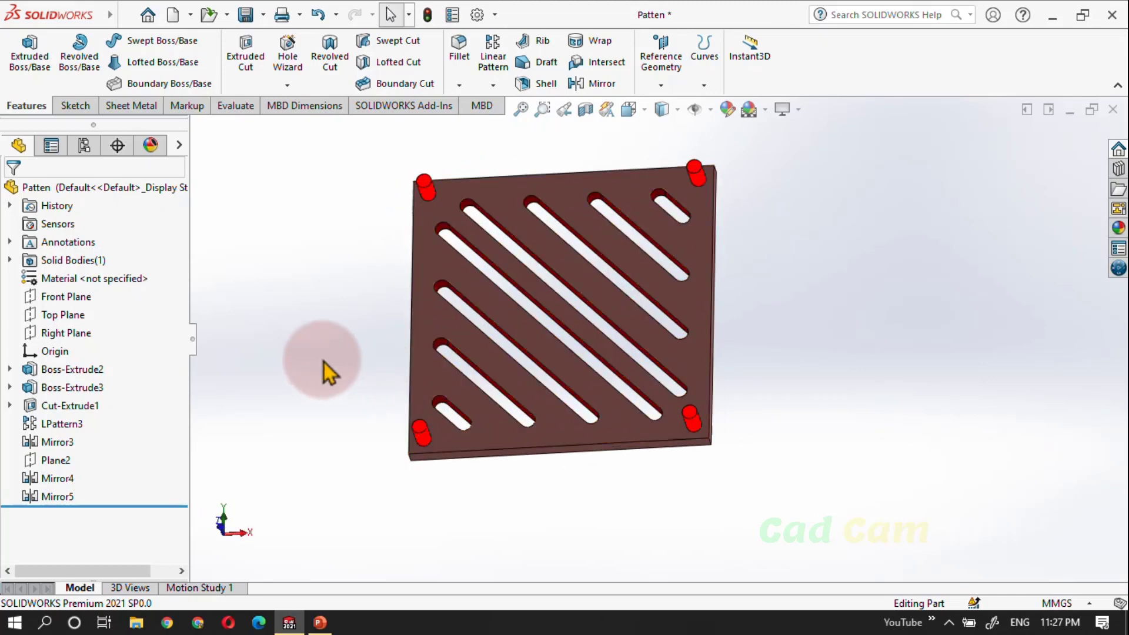